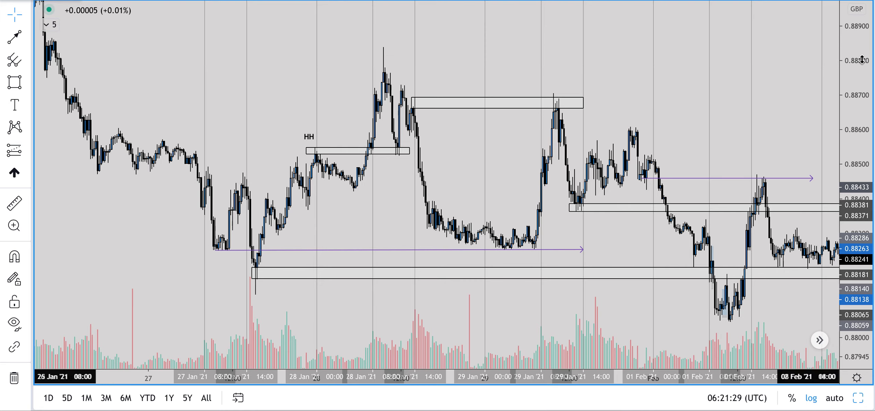
# Step: Examine the price swings from 26 January to 2 February and the 27 January lows at the start of the lower purple arrow line
pyautogui.moveTo(662, 98); pyautogui.dragTo(611, 99)
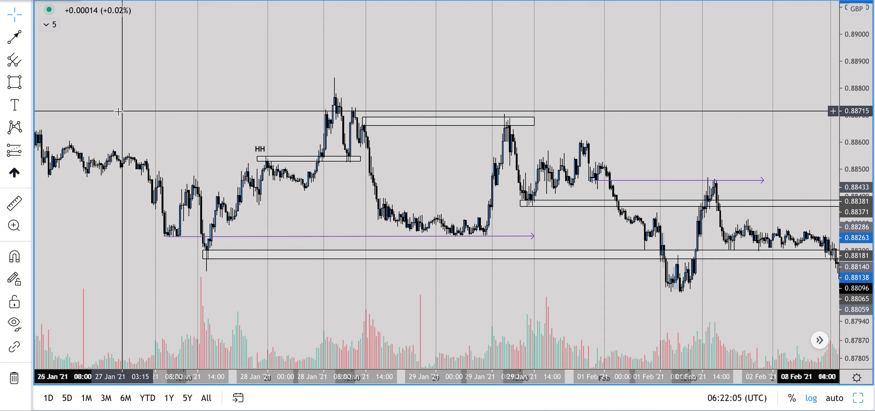
pyautogui.moveTo(122, 112); pyautogui.dragTo(73, 109)
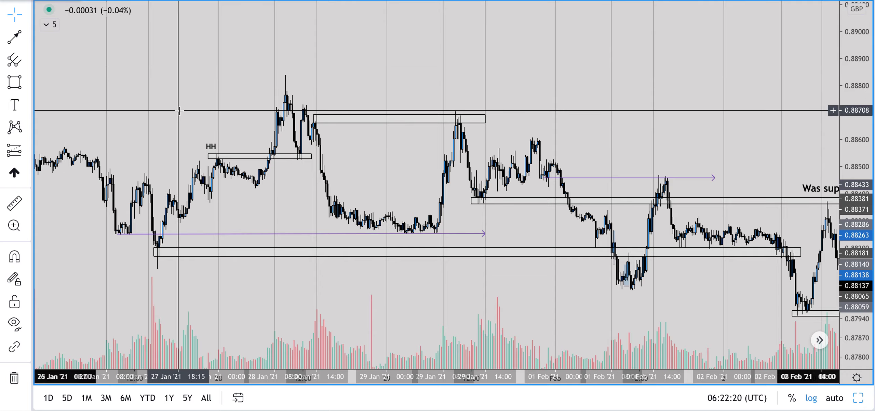
pyautogui.moveTo(186, 113); pyautogui.dragTo(317, 120)
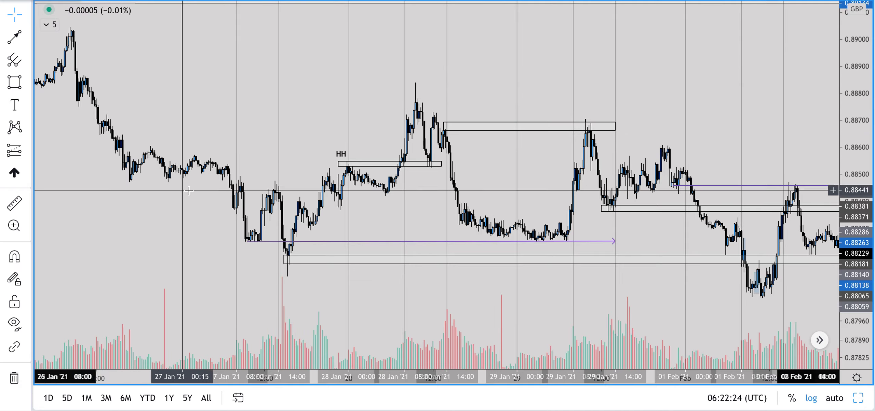
pyautogui.moveTo(181, 253); pyautogui.dragTo(122, 242)
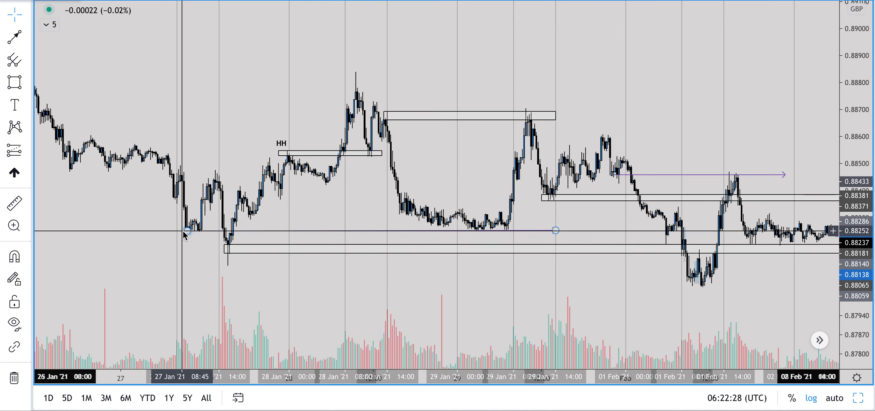
pyautogui.click(194, 230)
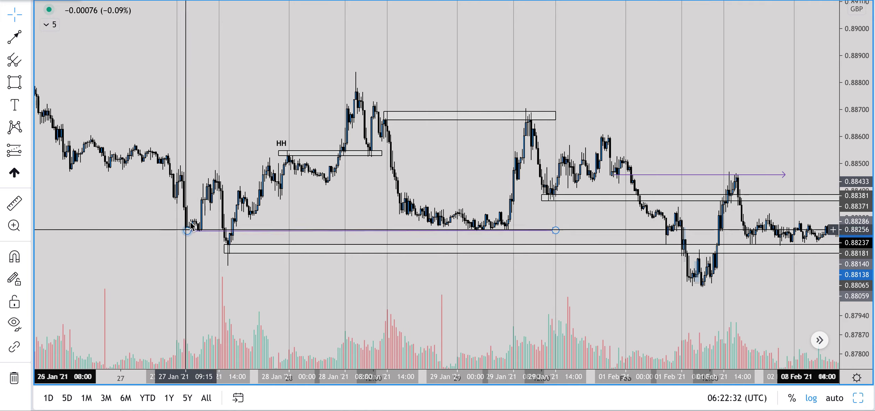
pyautogui.click(206, 238)
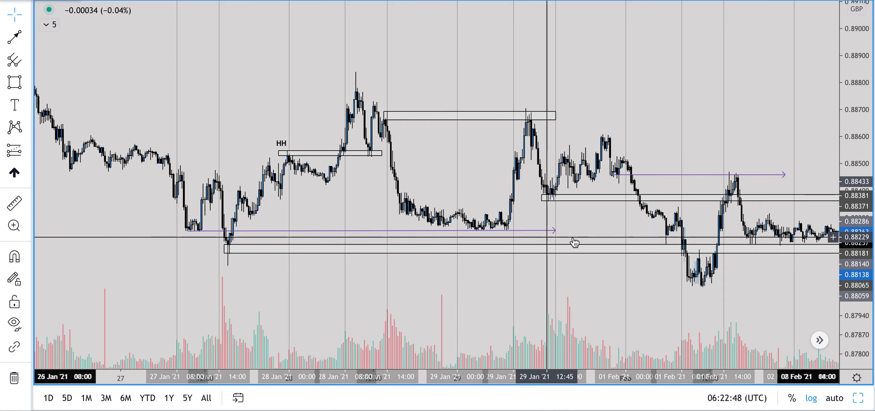
# Step: Place a long position at the lower purple line on 29 January with target 0.88680 and stop 0.88241, and delete it
pyautogui.moveTo(859, 291); pyautogui.dragTo(858, 273)
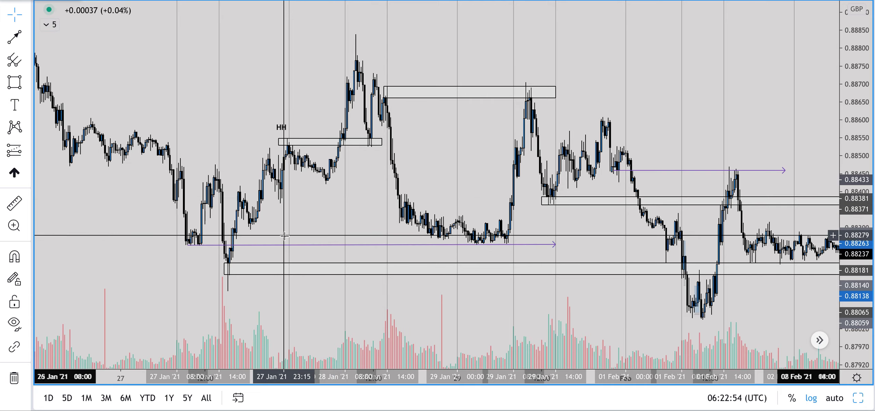
pyautogui.click(29, 151)
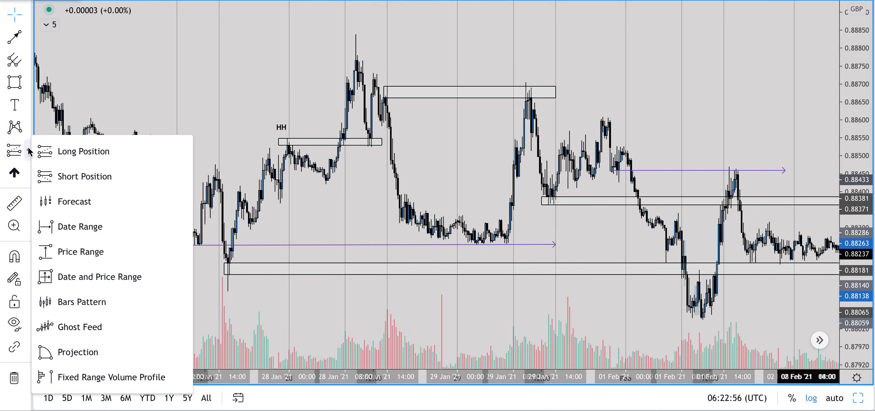
pyautogui.click(58, 153)
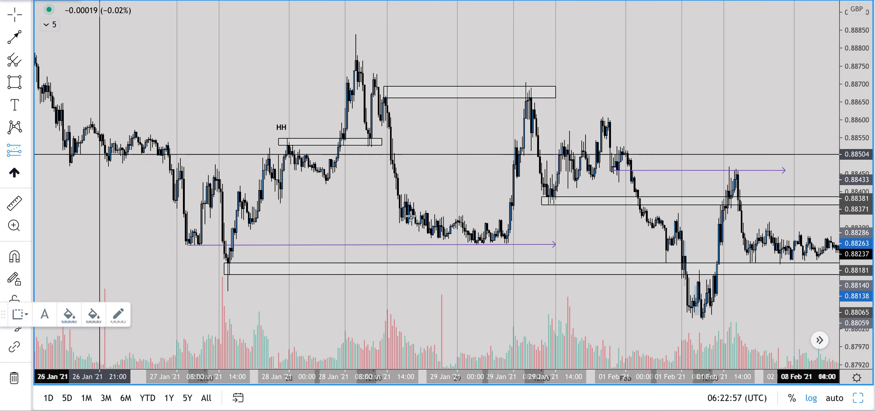
pyautogui.click(487, 245)
pyautogui.moveTo(487, 189); pyautogui.dragTo(487, 91)
pyautogui.moveTo(487, 302); pyautogui.dragTo(487, 248)
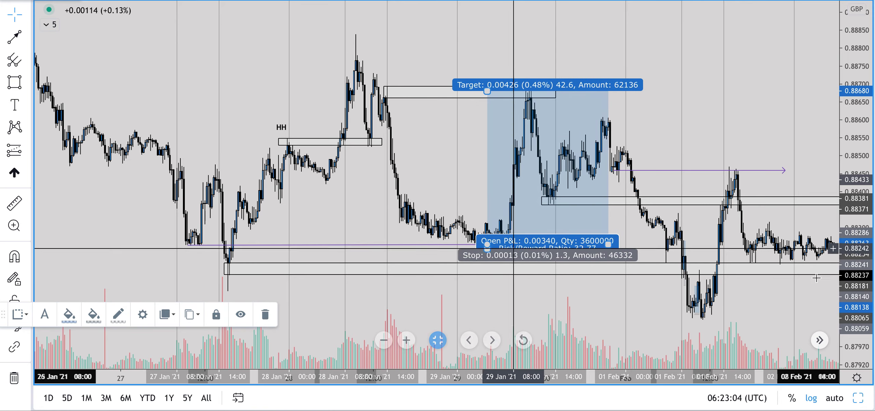
pyautogui.moveTo(855, 315); pyautogui.dragTo(854, 195)
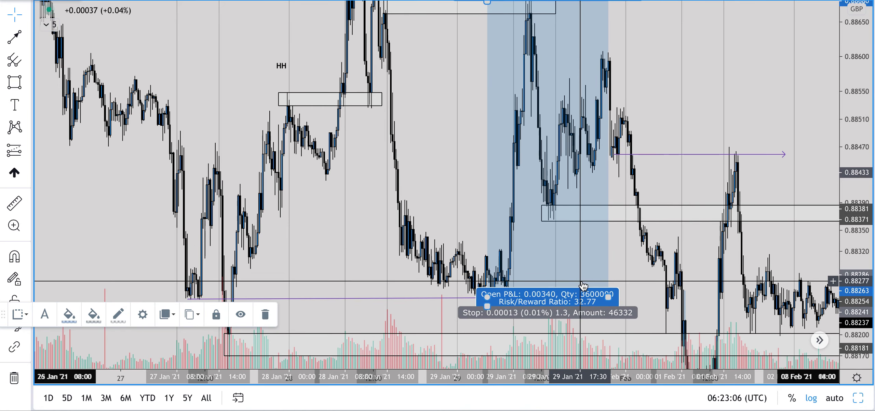
pyautogui.press('Delete')
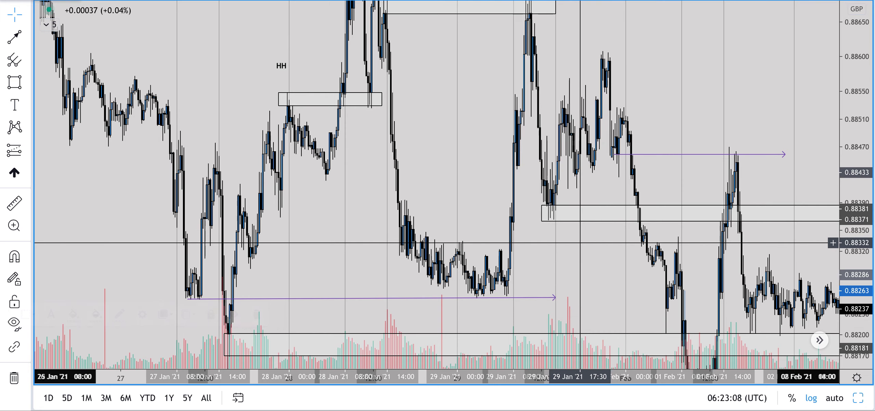
# Step: Examine the 27 January lows around the lower purple line and the long support rectangle beneath it
pyautogui.moveTo(852, 171); pyautogui.dragTo(861, 293)
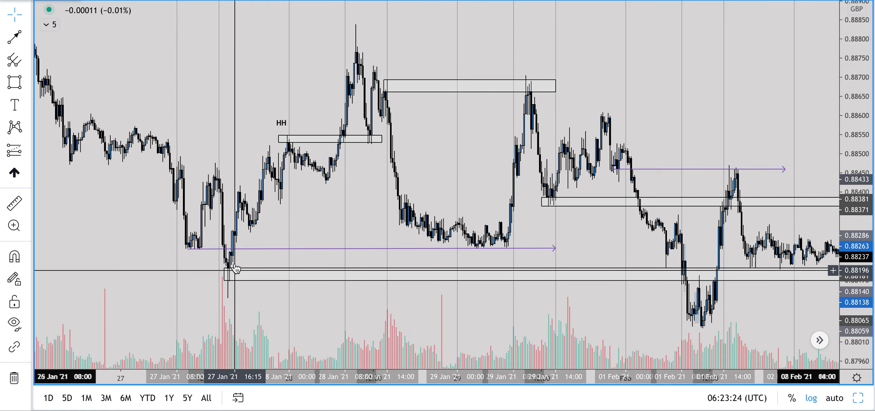
pyautogui.click(222, 250)
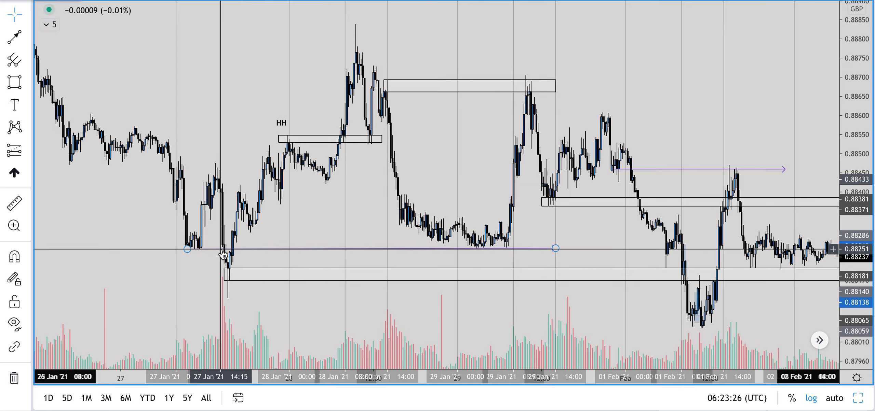
pyautogui.click(212, 260)
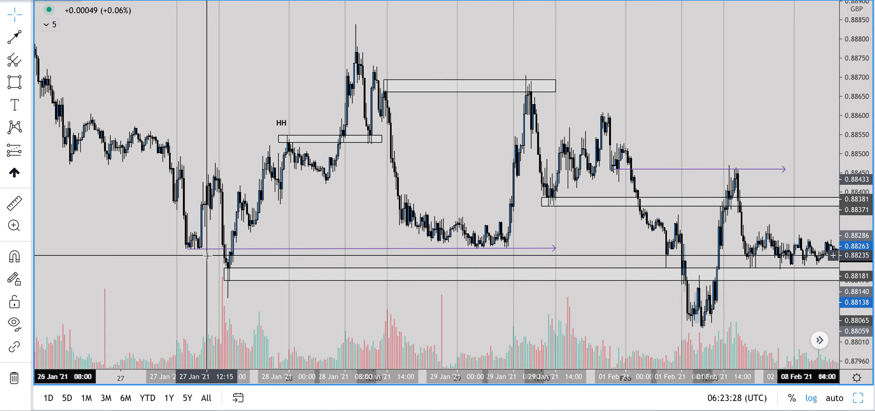
pyautogui.moveTo(322, 381); pyautogui.dragTo(253, 378)
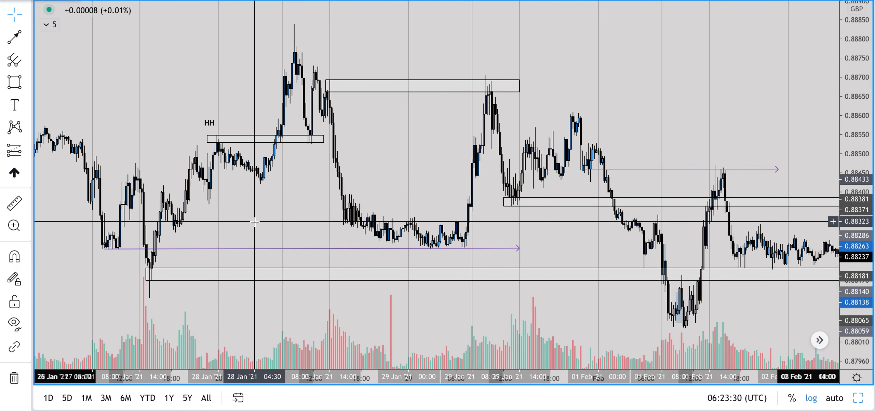
pyautogui.moveTo(260, 222); pyautogui.dragTo(402, 179)
pyautogui.click(287, 226)
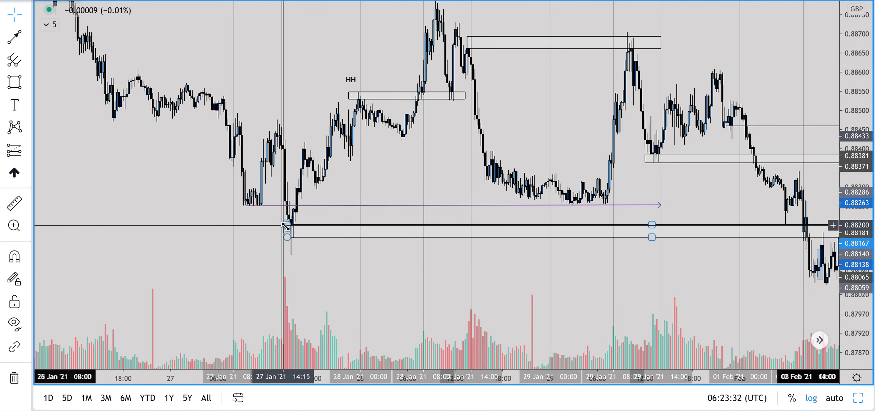
pyautogui.click(284, 155)
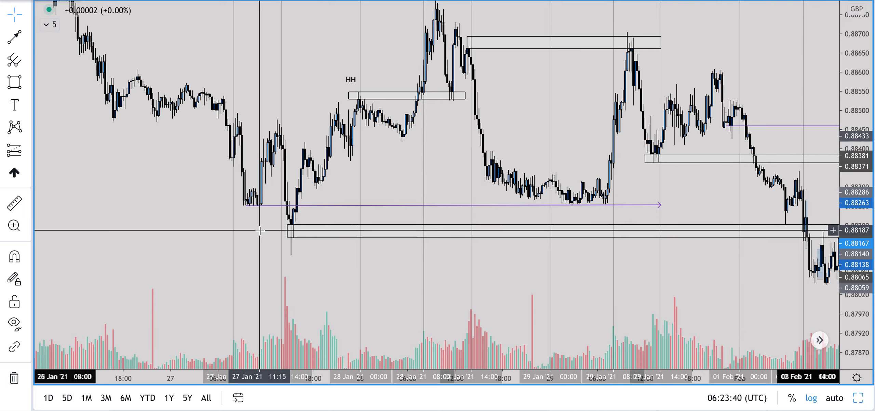
pyautogui.moveTo(259, 230); pyautogui.dragTo(259, 238)
pyautogui.click(242, 214)
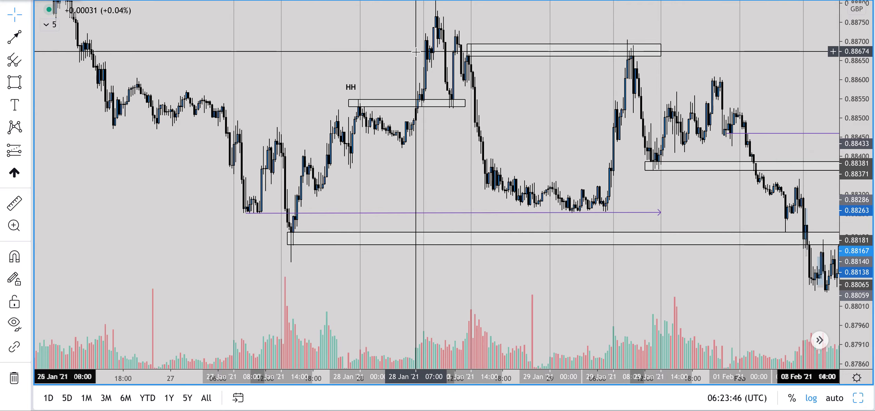
# Step: Place a long position on the 28 January retest of the HH rectangle, with the entry at 0.88549 and the stop at 0.88519
pyautogui.moveTo(393, 175); pyautogui.dragTo(377, 236)
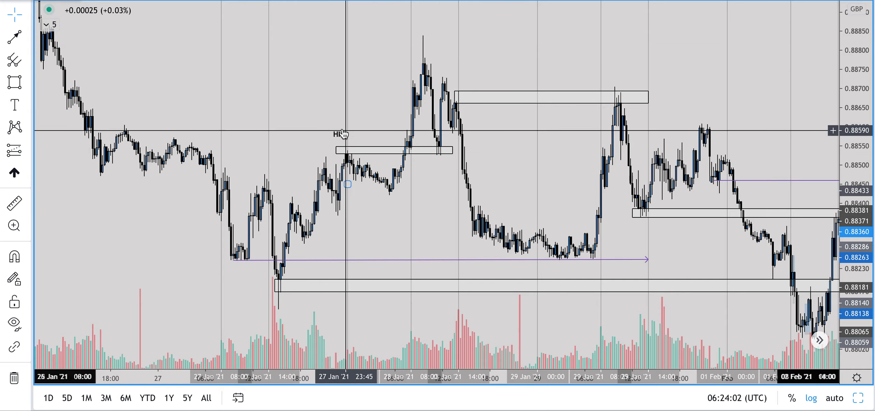
pyautogui.click(316, 147)
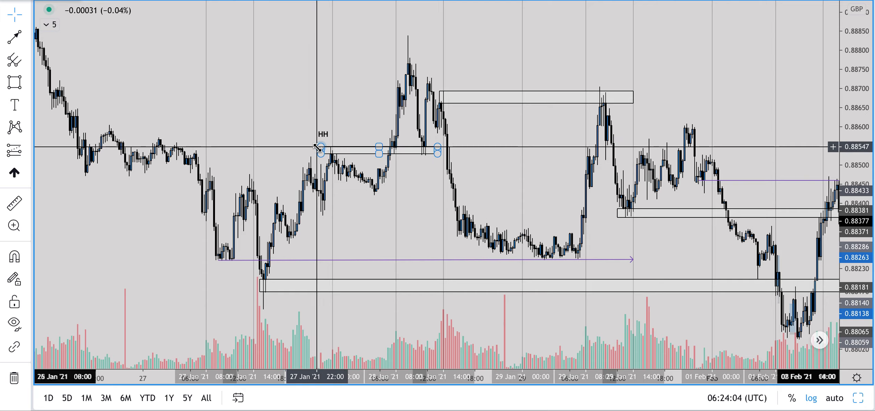
pyautogui.click(424, 159)
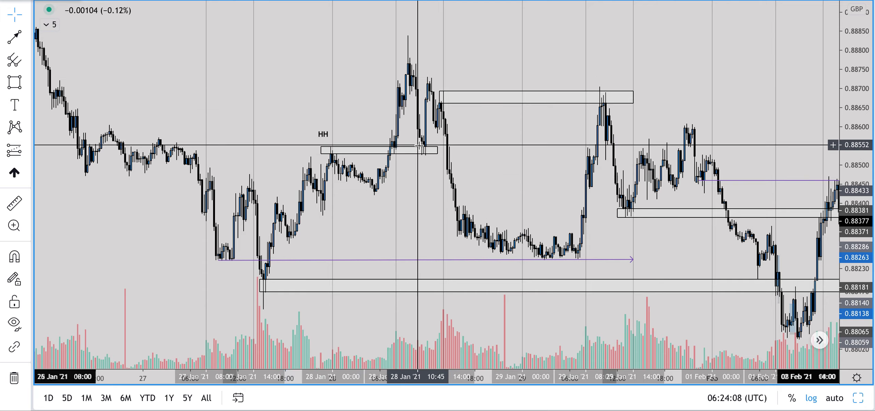
pyautogui.scroll(2, 352, 305)
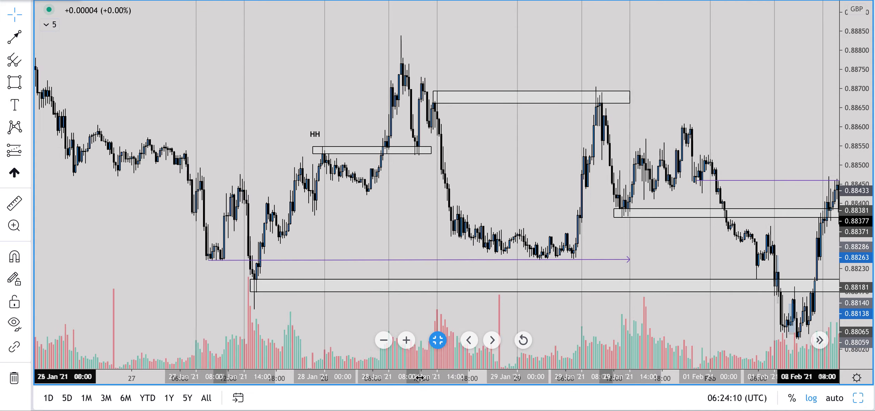
pyautogui.click(28, 153)
pyautogui.click(76, 152)
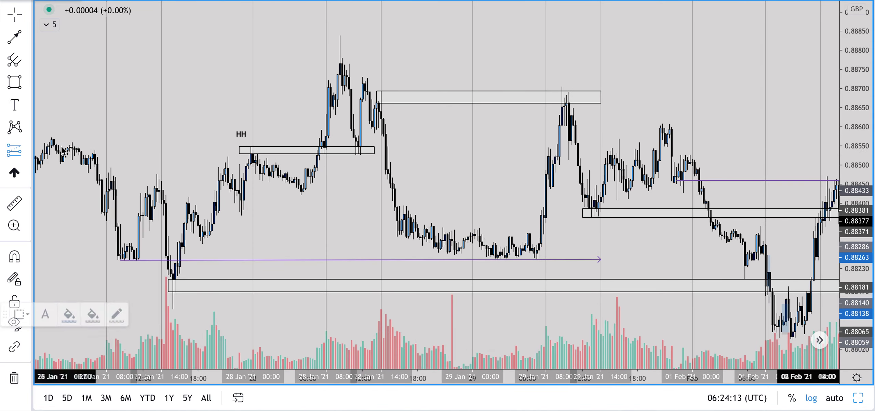
pyautogui.click(354, 146)
pyautogui.moveTo(354, 261); pyautogui.dragTo(353, 157)
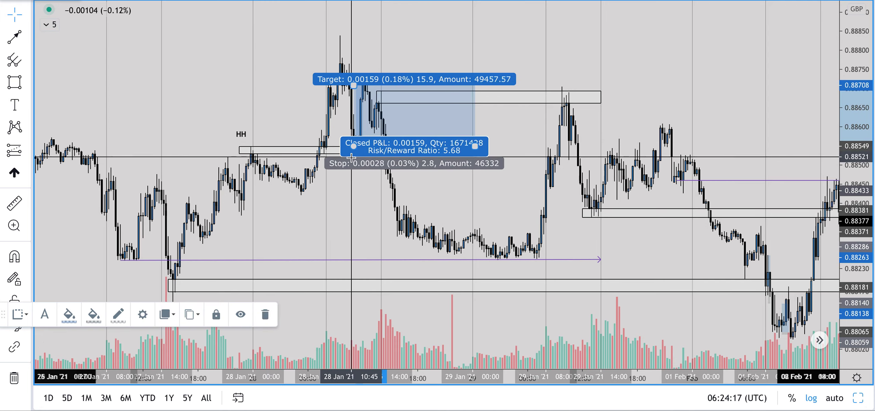
# Step: Narrow the long position to just past the 28 January bounce, raise its target to 0.88725, and delete the position
pyautogui.moveTo(475, 146); pyautogui.dragTo(387, 144)
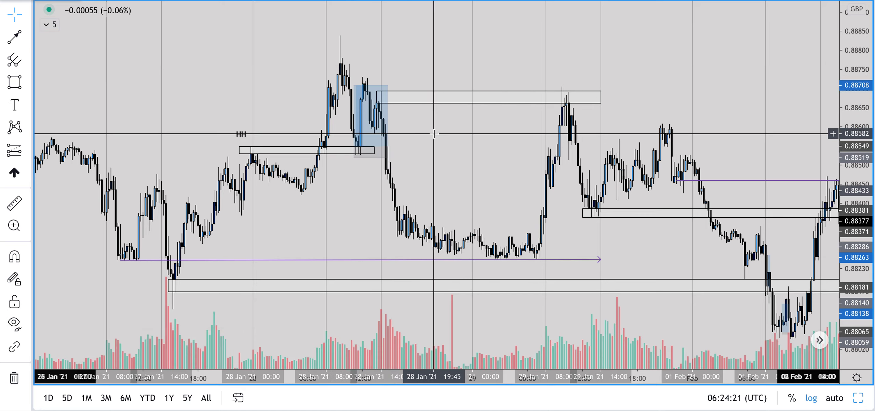
pyautogui.moveTo(357, 89); pyautogui.dragTo(352, 78)
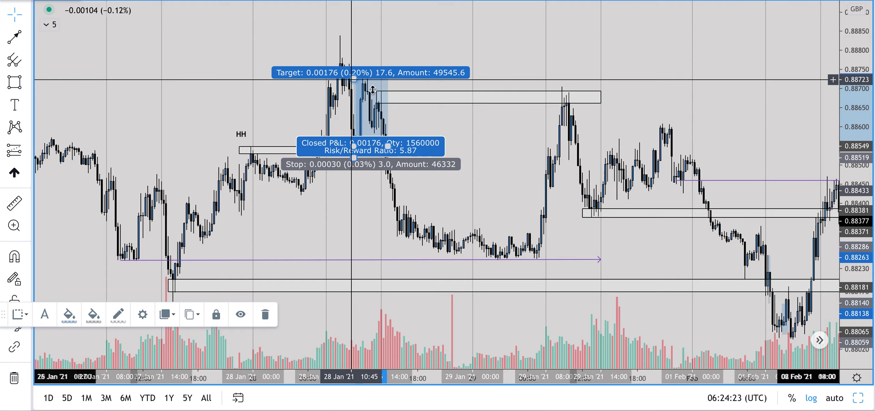
pyautogui.click(430, 129)
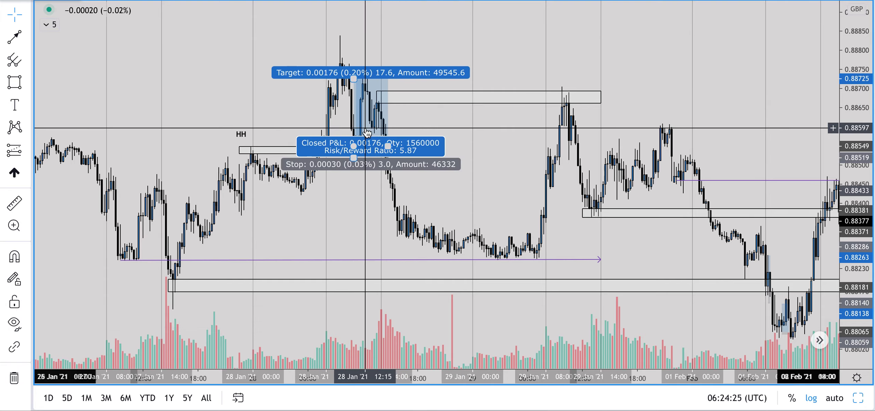
pyautogui.press('Delete')
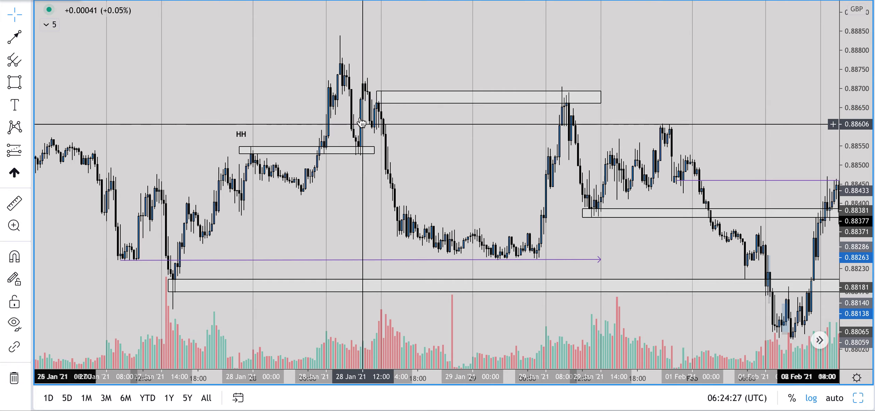
# Step: Examine the pullback into the HH rectangle and the upper rectangle drawn from the 28 January high to 29 January
pyautogui.moveTo(347, 226); pyautogui.dragTo(374, 244)
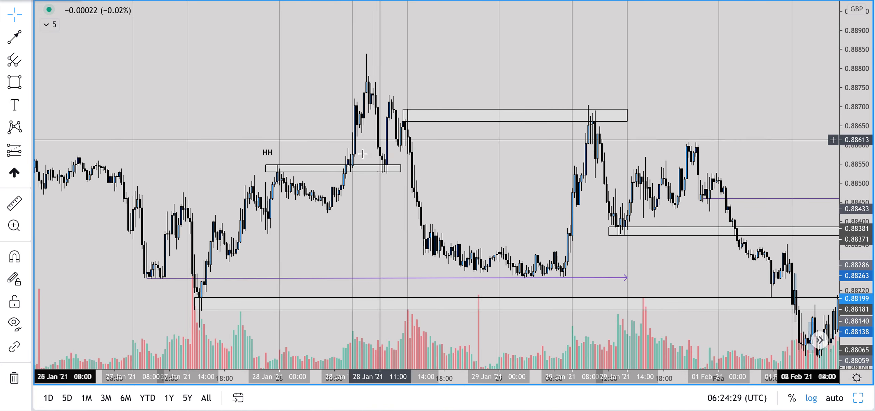
pyautogui.click(380, 170)
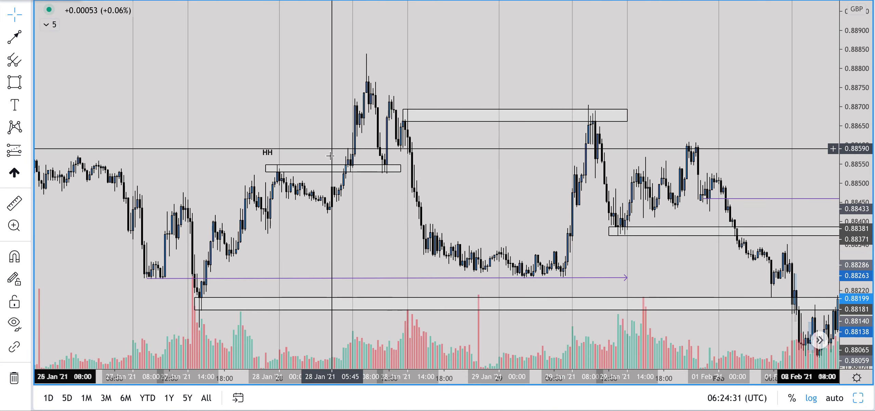
pyautogui.click(450, 47)
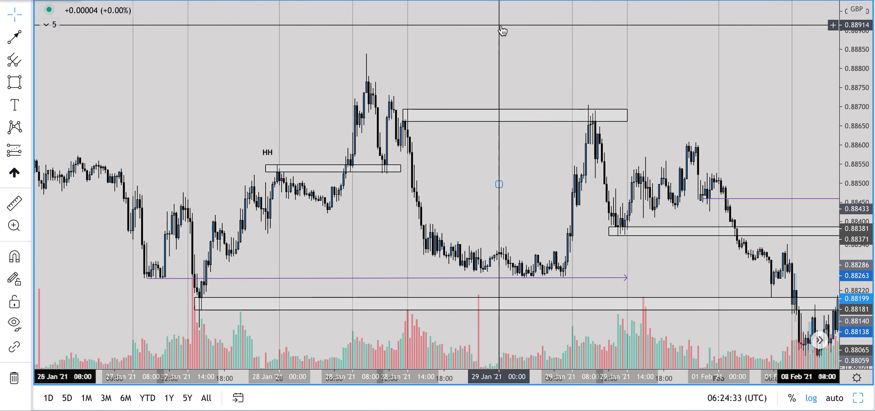
pyautogui.click(380, 171)
pyautogui.click(377, 154)
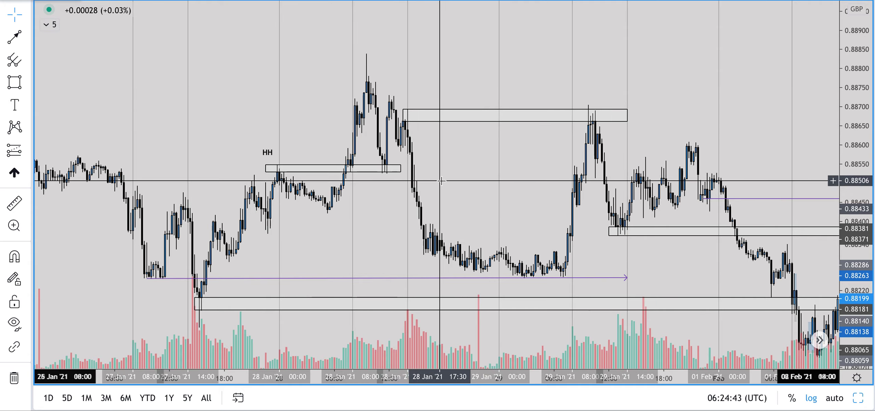
pyautogui.moveTo(428, 173); pyautogui.dragTo(402, 183)
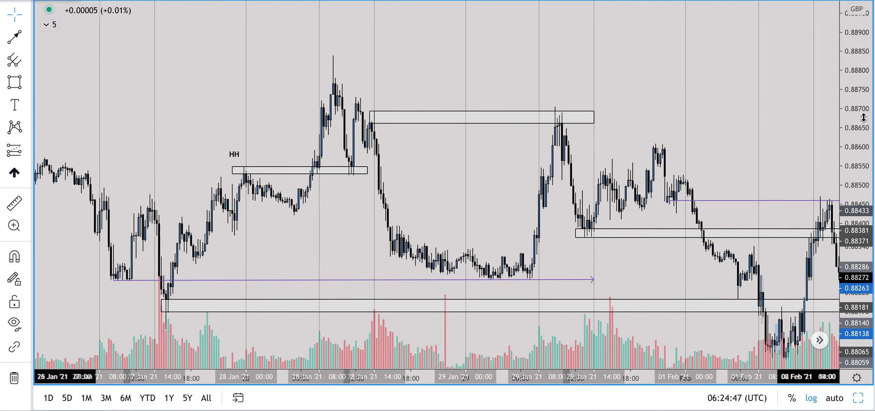
pyautogui.moveTo(862, 172); pyautogui.dragTo(864, 190)
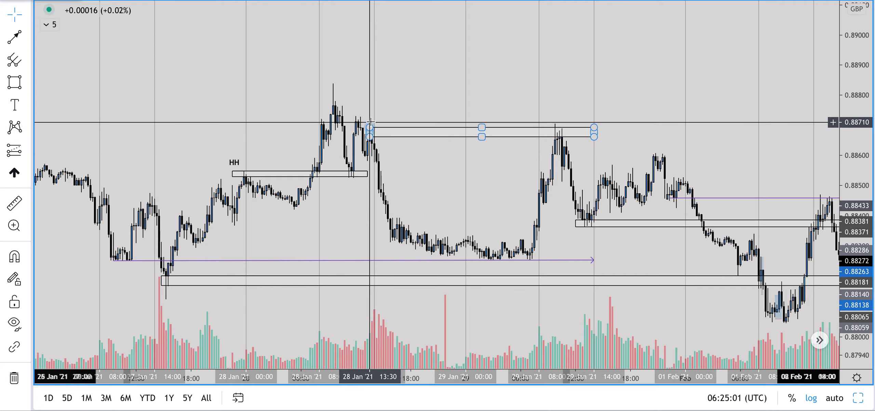
# Step: Place a short position on the 29 January retest of the upper resistance rectangle, with the entry at 0.88663
pyautogui.click(361, 127)
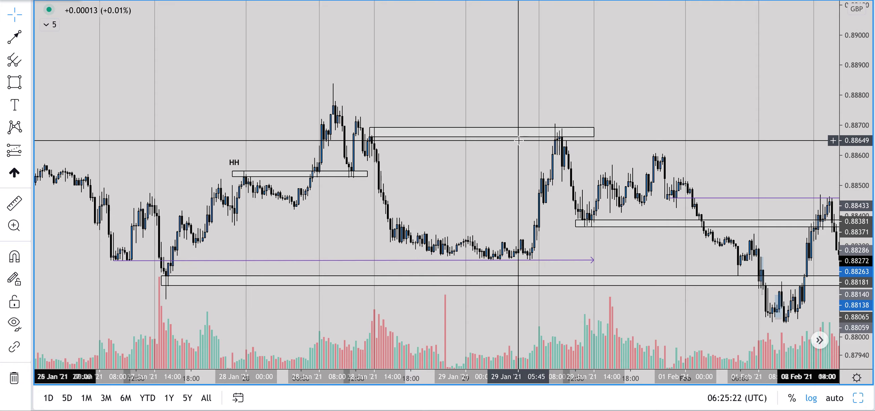
pyautogui.hscroll(3, 513, 151)
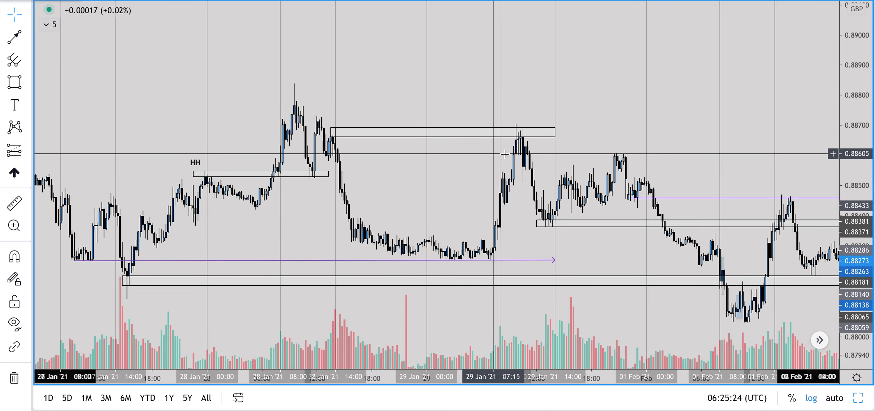
pyautogui.moveTo(859, 207); pyautogui.dragTo(859, 185)
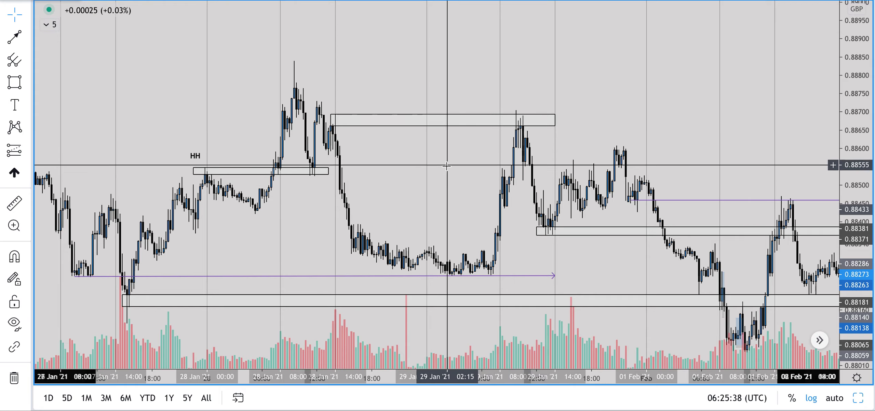
pyautogui.moveTo(512, 162); pyautogui.dragTo(446, 154)
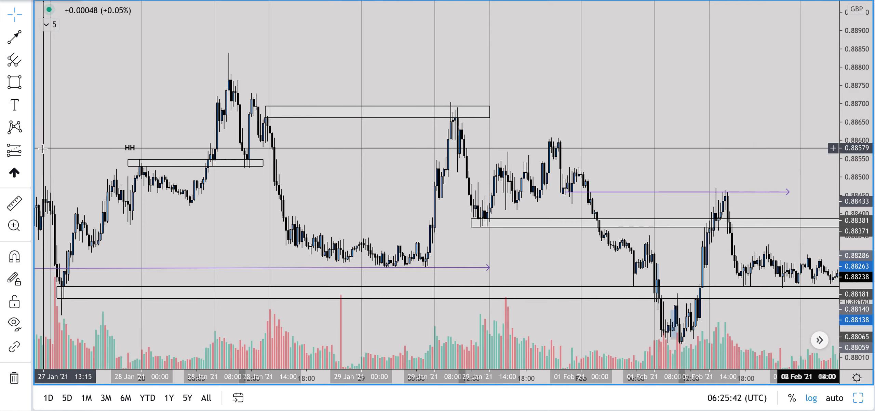
pyautogui.click(26, 152)
pyautogui.click(68, 177)
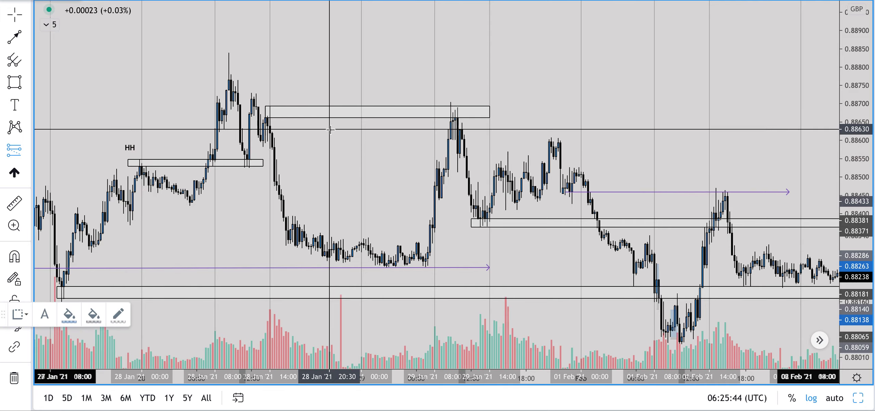
pyautogui.click(452, 118)
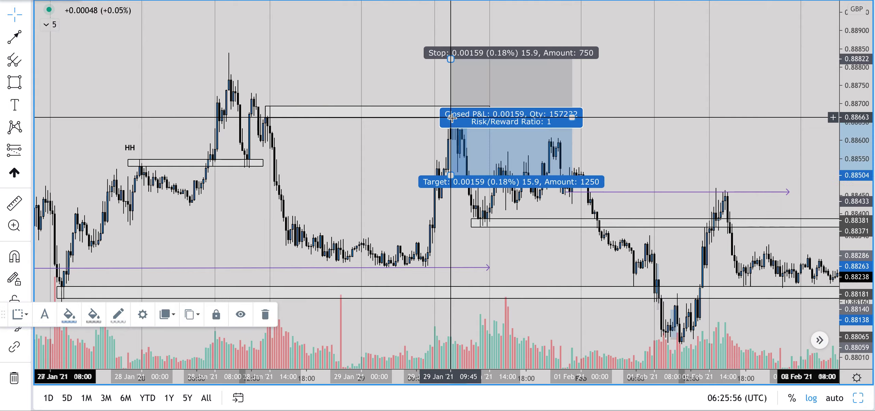
# Step: Set the short position's stop to 0.88707 and target to 0.88051, extend it to the 1 February lows, and delete the position
pyautogui.moveTo(451, 61); pyautogui.dragTo(451, 101)
pyautogui.moveTo(451, 175); pyautogui.dragTo(457, 343)
pyautogui.moveTo(575, 117); pyautogui.dragTo(681, 117)
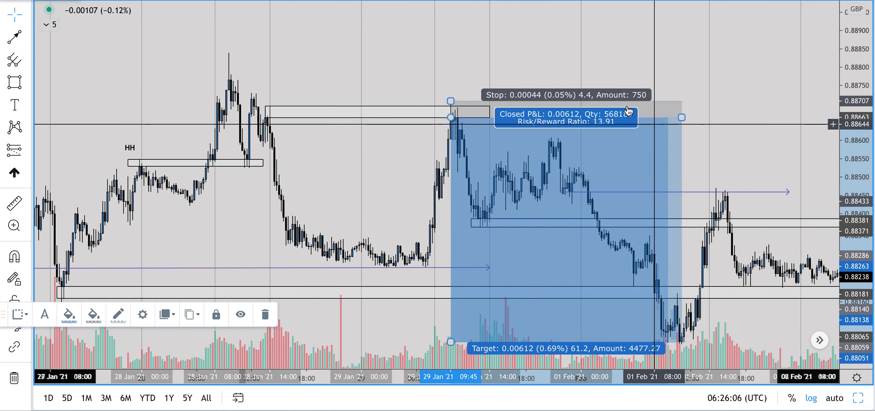
pyautogui.click(611, 51)
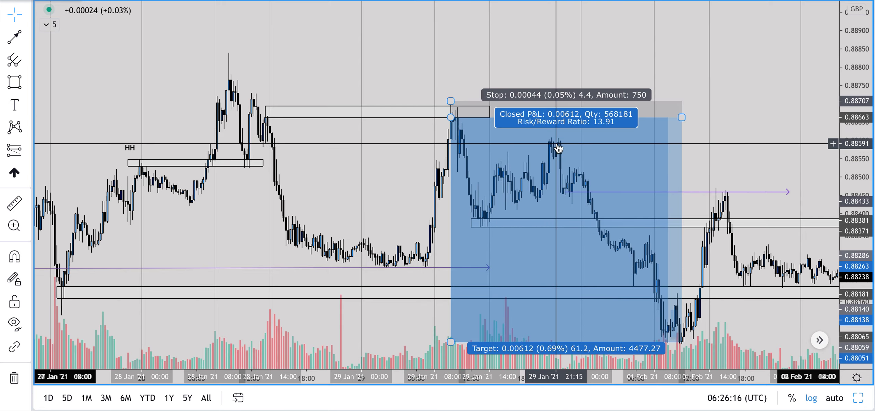
pyautogui.click(527, 152)
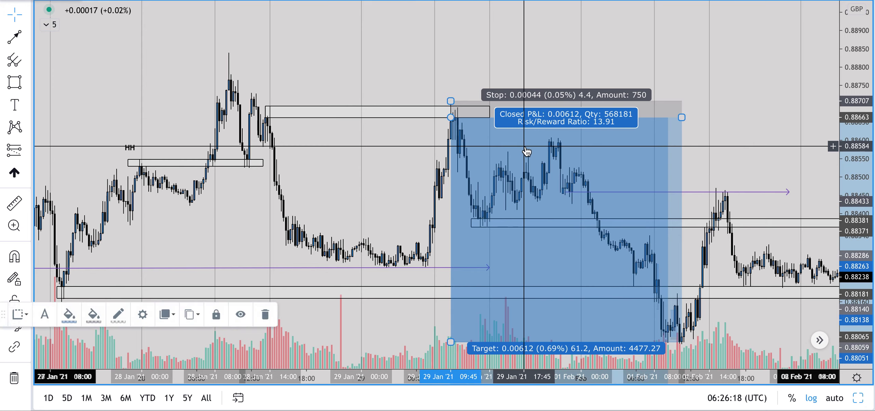
pyautogui.press('Delete')
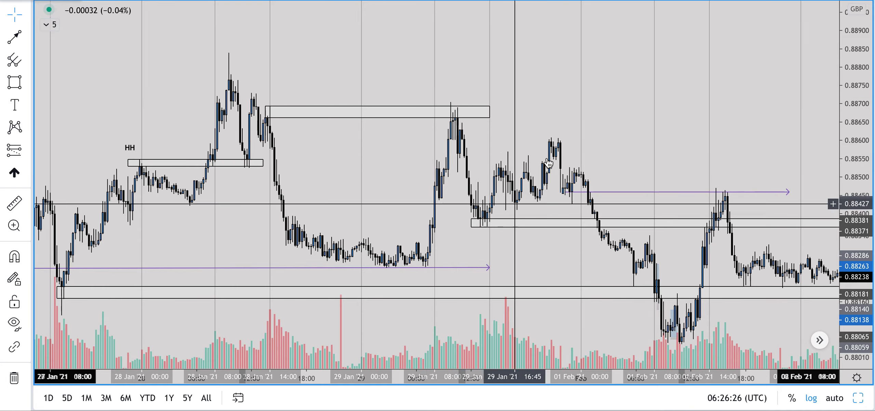
# Step: Examine the 29 January support rectangle and the purple arrow line where price retests them on 1 and 2 February
pyautogui.moveTo(613, 108); pyautogui.dragTo(533, 97)
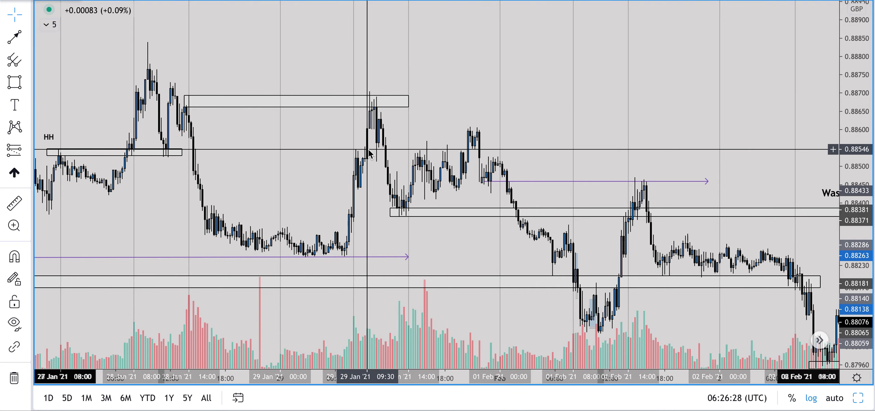
pyautogui.moveTo(452, 135); pyautogui.dragTo(423, 130)
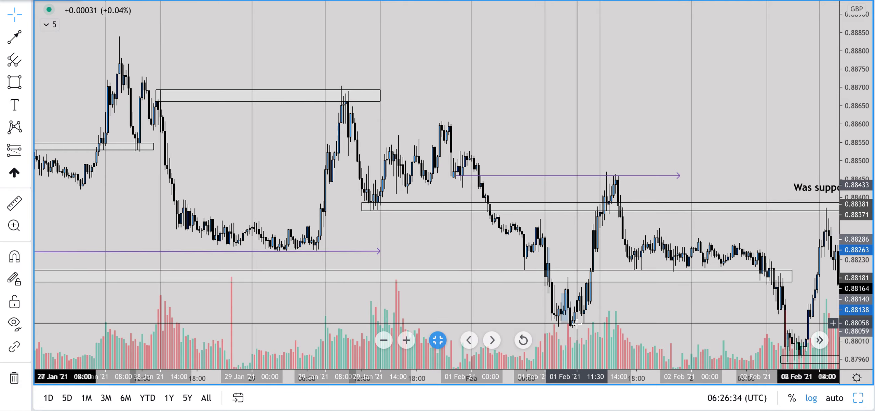
pyautogui.moveTo(562, 247); pyautogui.dragTo(405, 244)
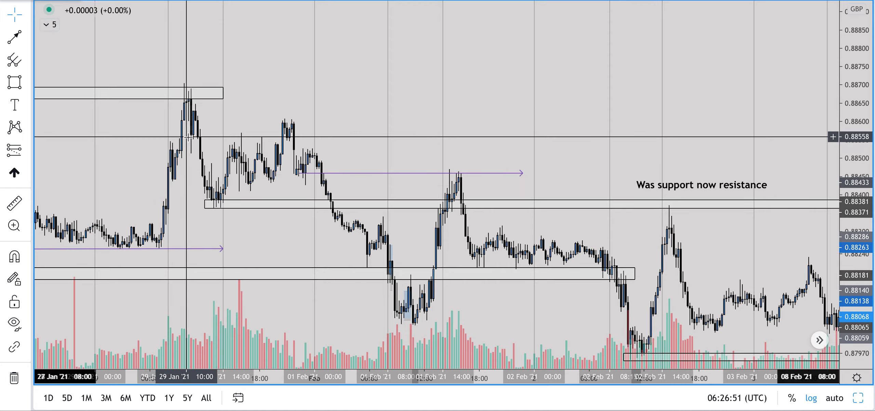
pyautogui.click(208, 198)
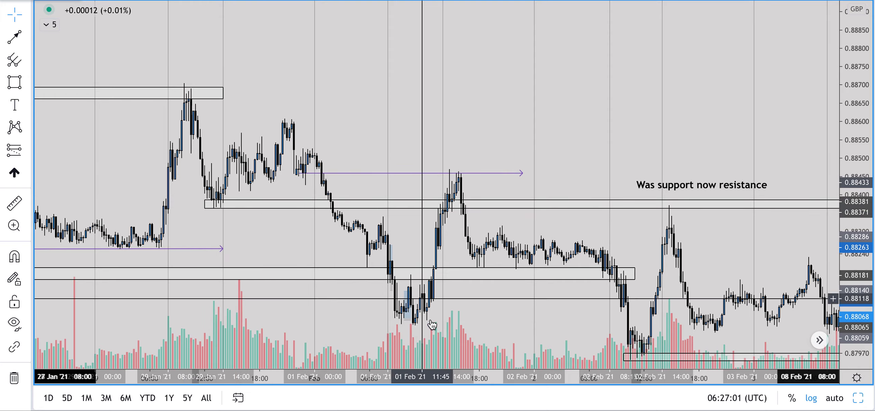
pyautogui.click(439, 175)
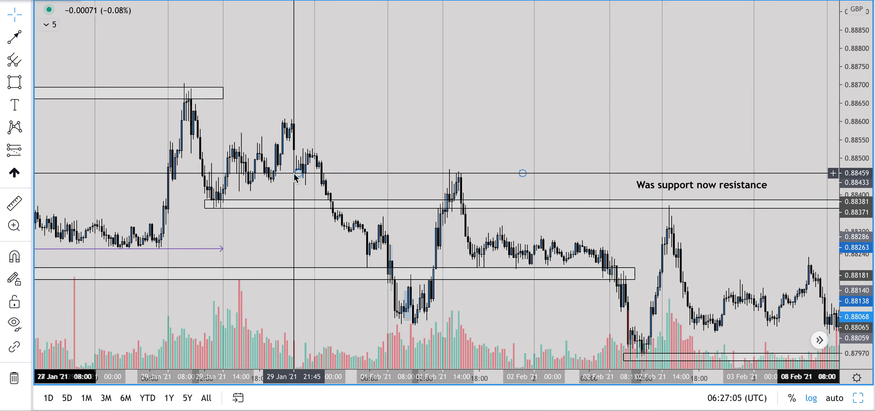
pyautogui.moveTo(353, 141); pyautogui.dragTo(323, 104)
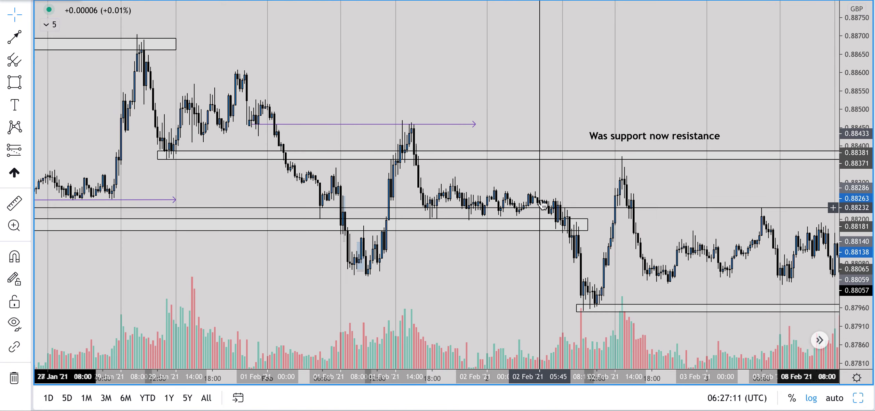
pyautogui.moveTo(386, 264); pyautogui.dragTo(814, 301)
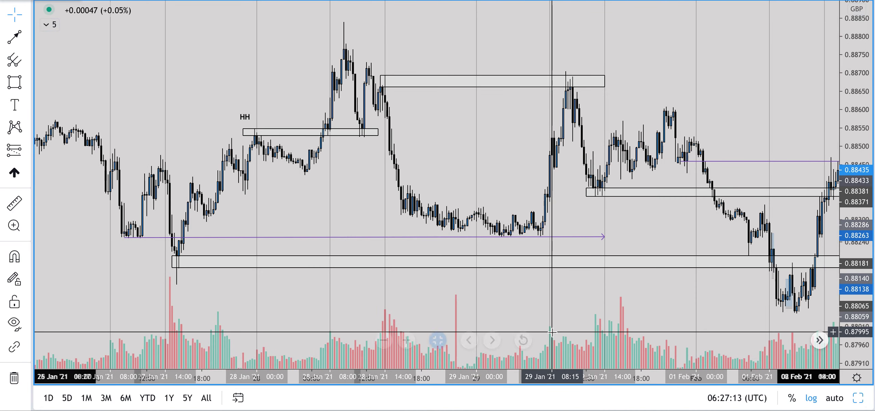
pyautogui.moveTo(294, 293); pyautogui.dragTo(72, 249)
pyautogui.moveTo(665, 288); pyautogui.dragTo(454, 280)
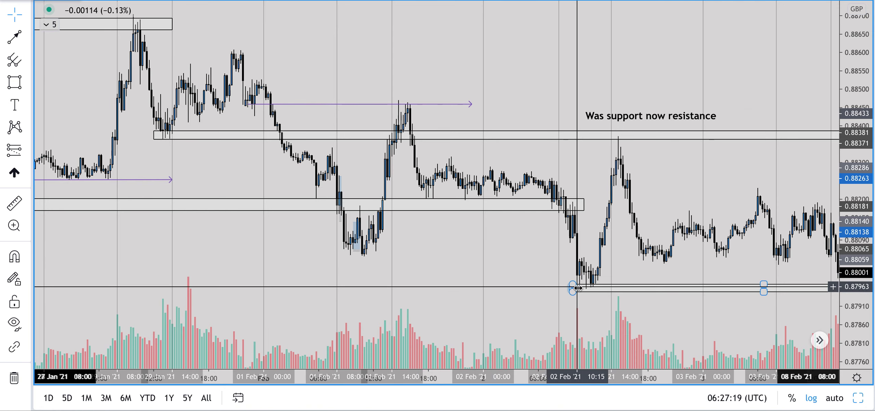
# Step: Place a short position at the 2 February high under the "Was support now resistance" rectangle, with the entry at 0.88365
pyautogui.click(607, 136)
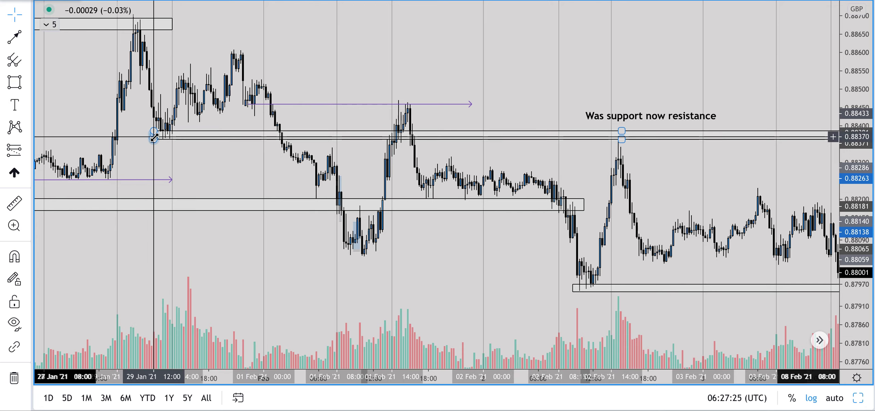
pyautogui.click(656, 155)
pyautogui.moveTo(656, 156); pyautogui.dragTo(503, 149)
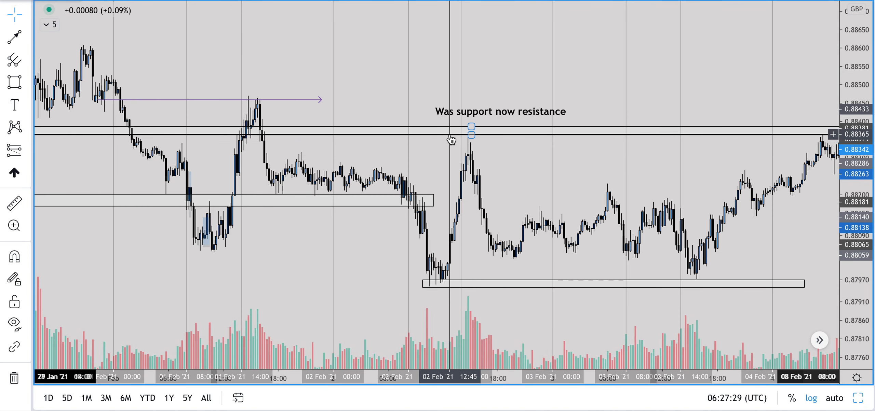
pyautogui.click(29, 151)
pyautogui.click(62, 180)
pyautogui.click(464, 132)
pyautogui.click(468, 135)
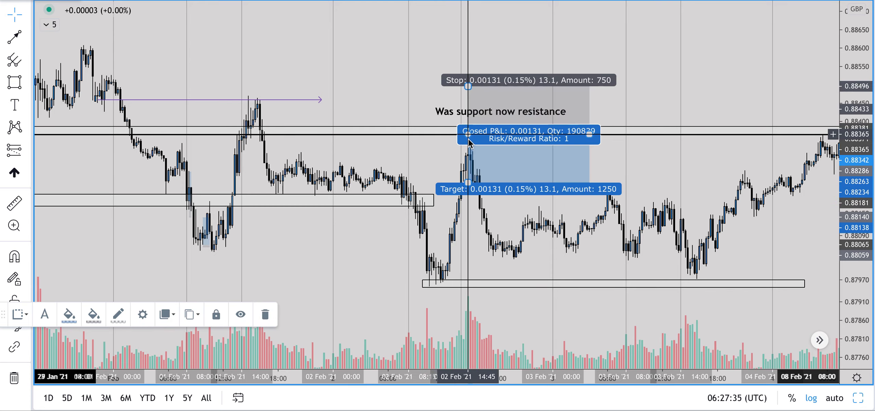
# Step: Lower the short position's target to 0.87970, tighten its stop to 0.88404, and delete the position
pyautogui.moveTo(468, 183); pyautogui.dragTo(480, 281)
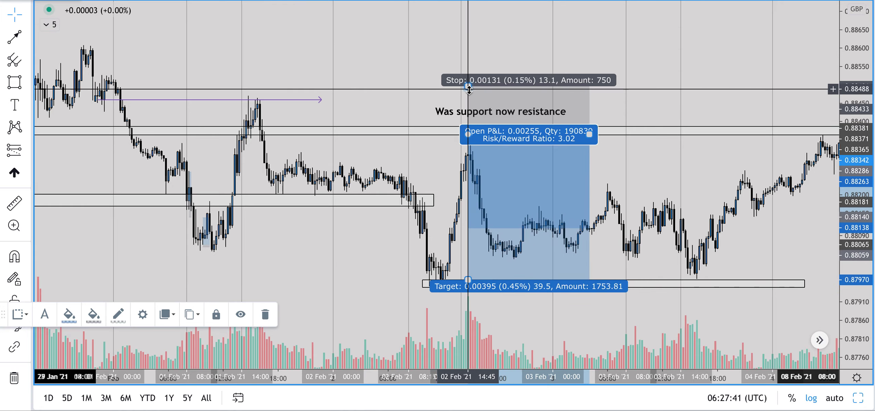
pyautogui.moveTo(467, 85); pyautogui.dragTo(471, 119)
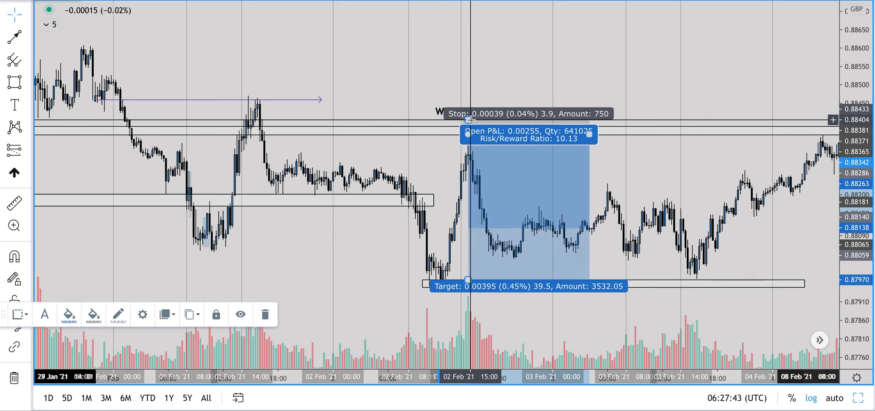
pyautogui.click(651, 165)
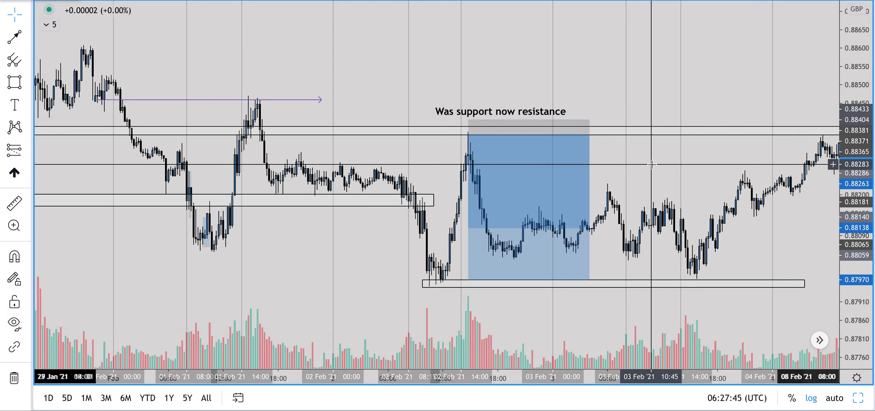
pyautogui.click(568, 171)
pyautogui.press('Delete')
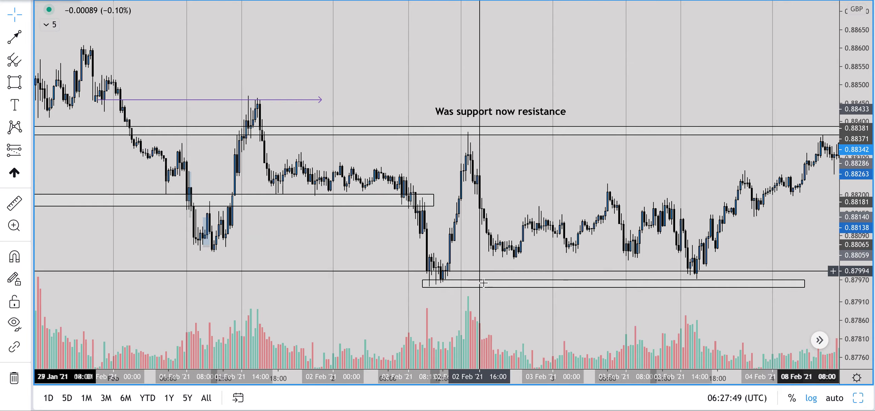
# Step: Examine the "Was support now resistance" zone from its 29 January origin to the 2 February rejection and the price action into 3 February
pyautogui.scroll(3, 479, 218)
pyautogui.moveTo(430, 224); pyautogui.dragTo(476, 159)
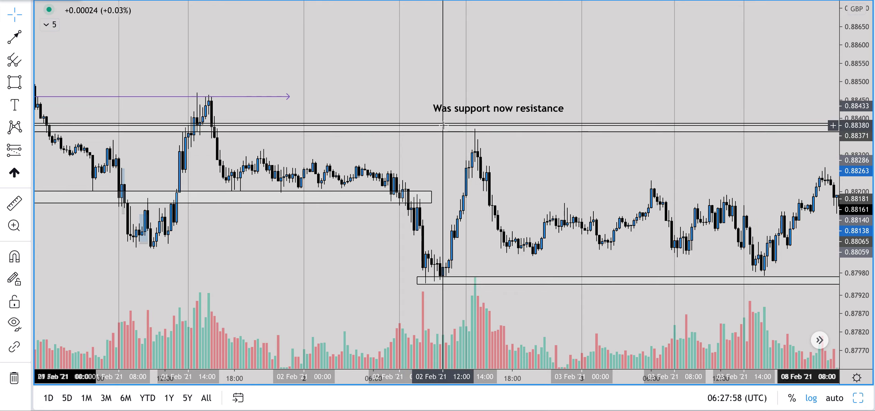
pyautogui.moveTo(423, 144); pyautogui.dragTo(513, 137)
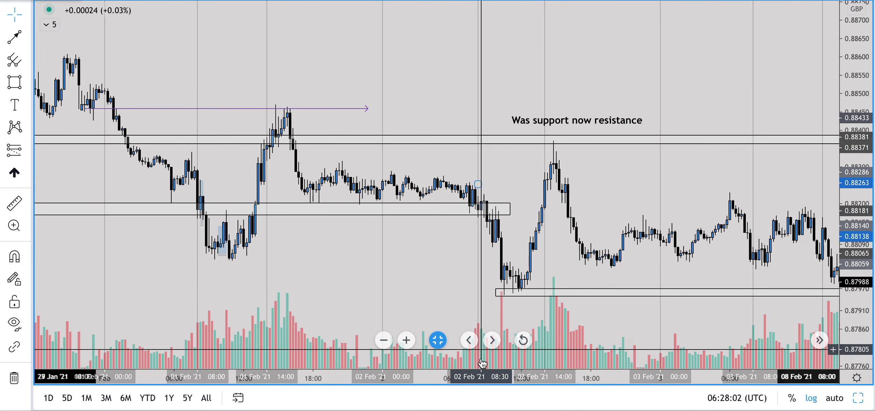
pyautogui.moveTo(486, 383); pyautogui.dragTo(558, 389)
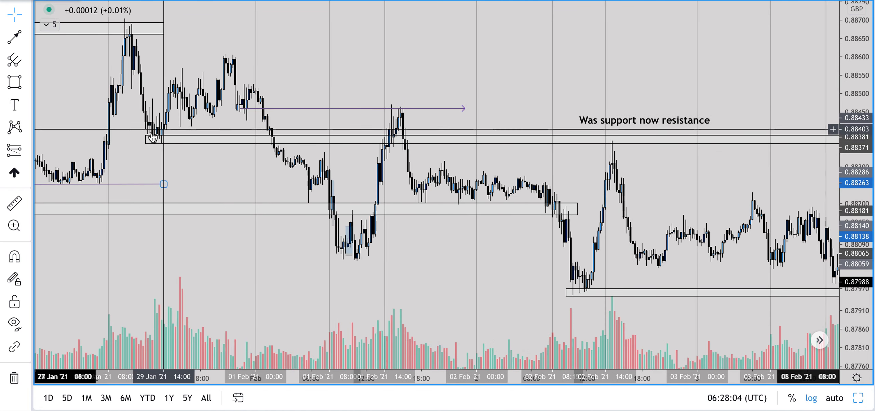
pyautogui.moveTo(617, 192); pyautogui.dragTo(552, 176)
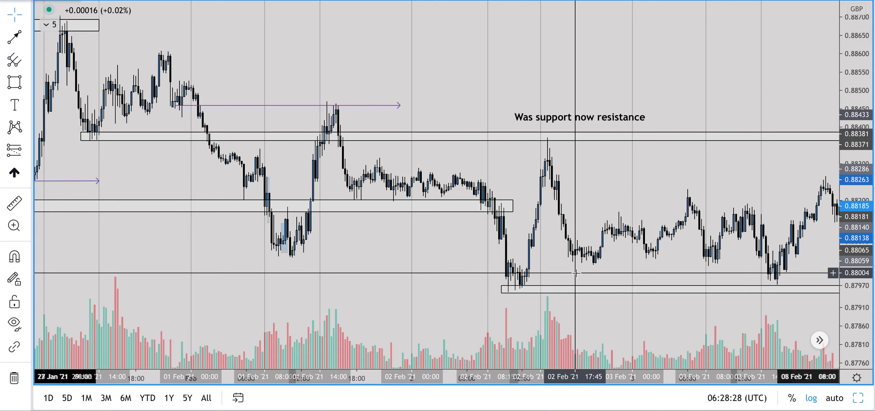
pyautogui.moveTo(604, 188); pyautogui.dragTo(554, 185)
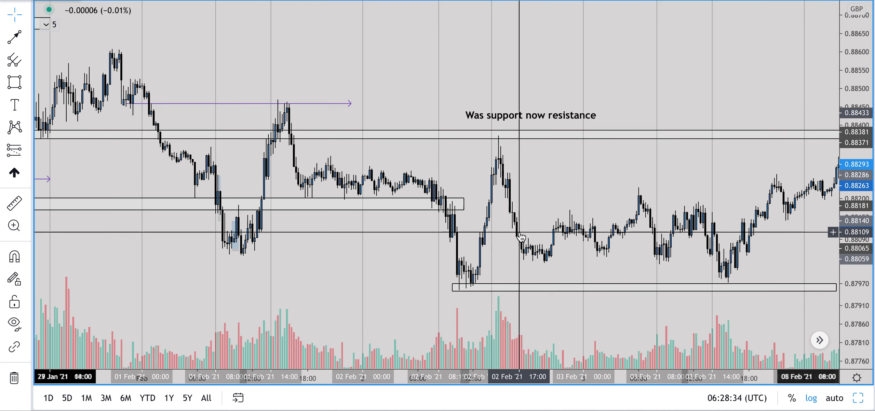
# Step: Place a long position at the 3 February retest of the lower support rectangle, with the entry at 0.87970
pyautogui.click(451, 285)
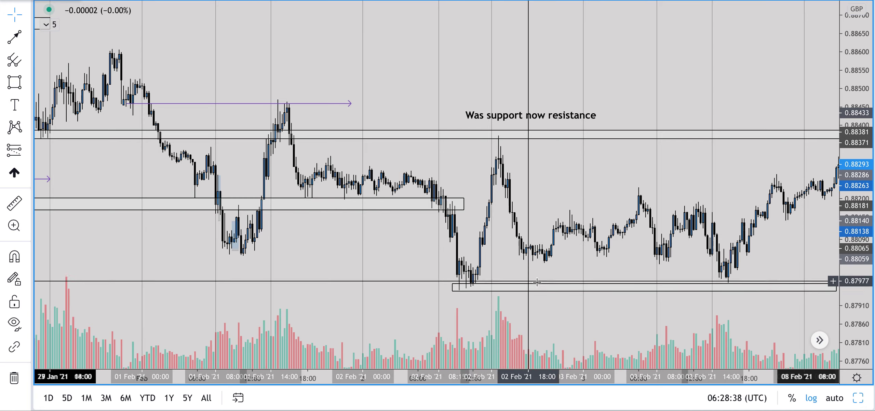
pyautogui.click(716, 282)
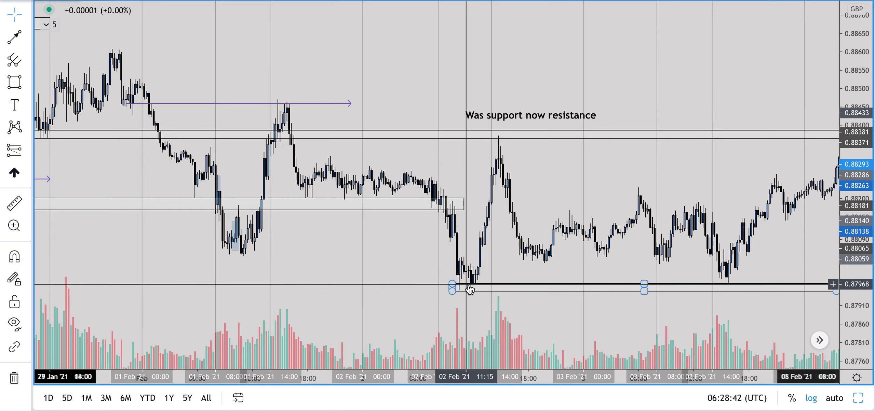
pyautogui.moveTo(613, 270); pyautogui.dragTo(455, 254)
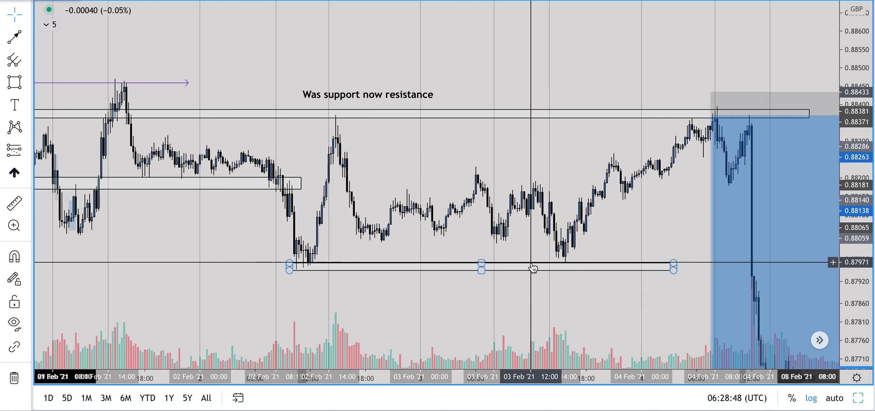
pyautogui.moveTo(561, 352)
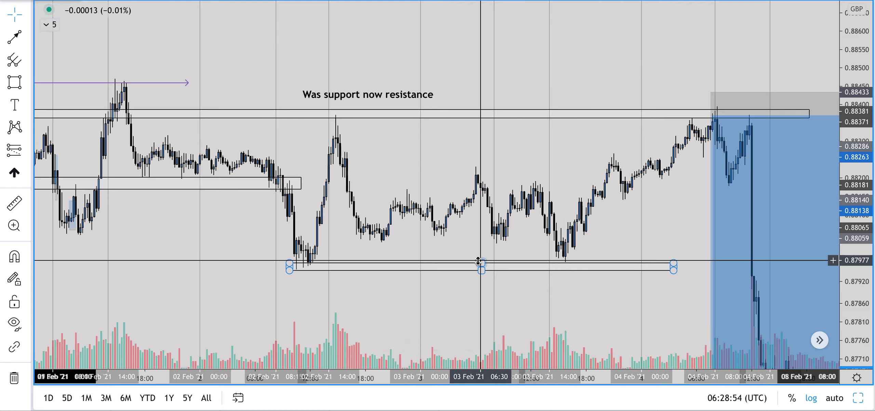
pyautogui.click(29, 153)
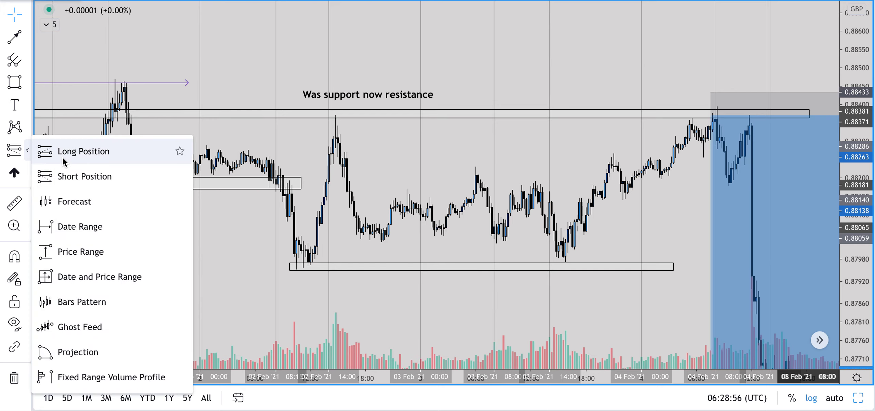
pyautogui.click(86, 145)
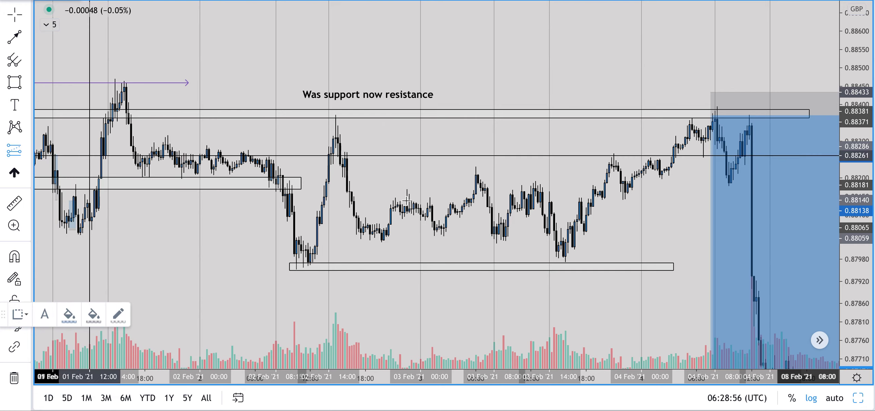
pyautogui.click(560, 264)
# Step: Set the long position's stop to 0.87937, raise its target to 0.88362 at the resistance rectangle, and delete the position
pyautogui.moveTo(560, 334); pyautogui.dragTo(559, 275)
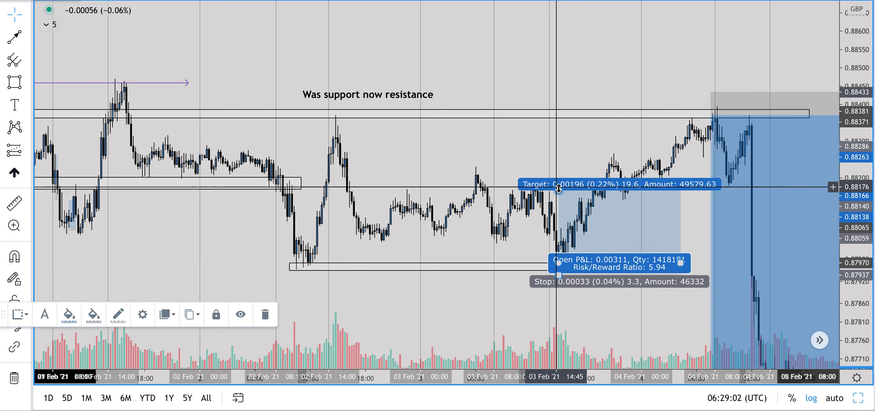
pyautogui.moveTo(557, 190); pyautogui.dragTo(551, 118)
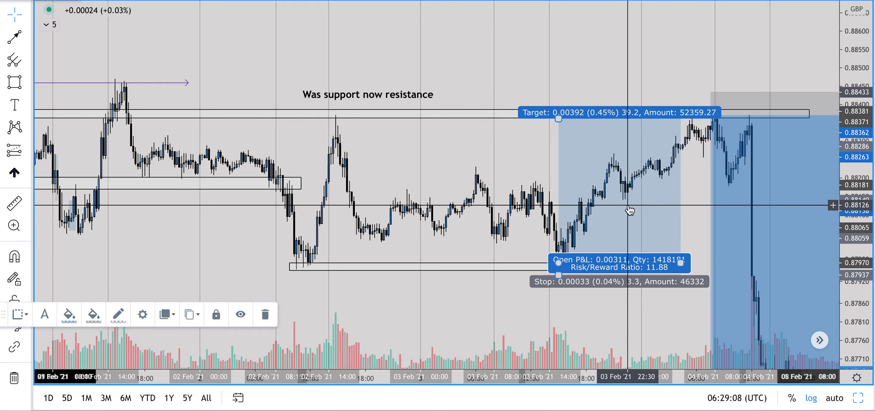
pyautogui.press('Delete')
# Step: Examine the 4 February short position at the "Was support now resistance" retest and the price action through 8 February
pyautogui.moveTo(580, 177); pyautogui.dragTo(464, 158)
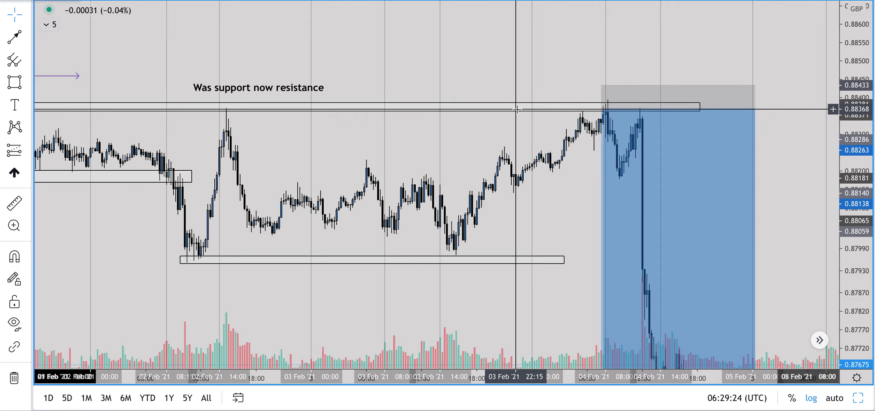
pyautogui.moveTo(558, 188); pyautogui.dragTo(534, 99)
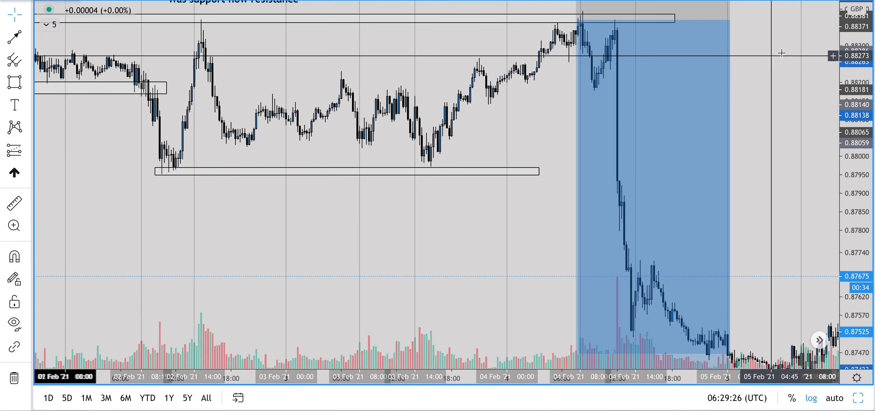
pyautogui.moveTo(854, 80); pyautogui.dragTo(864, 184)
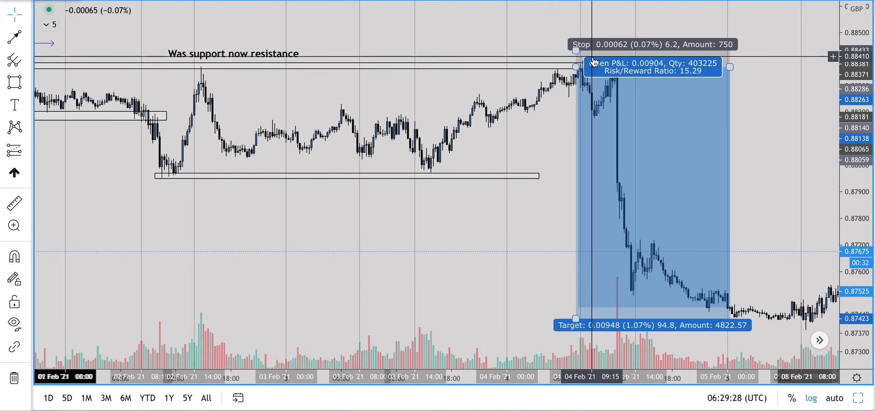
pyautogui.hscroll(-5, 489, 222)
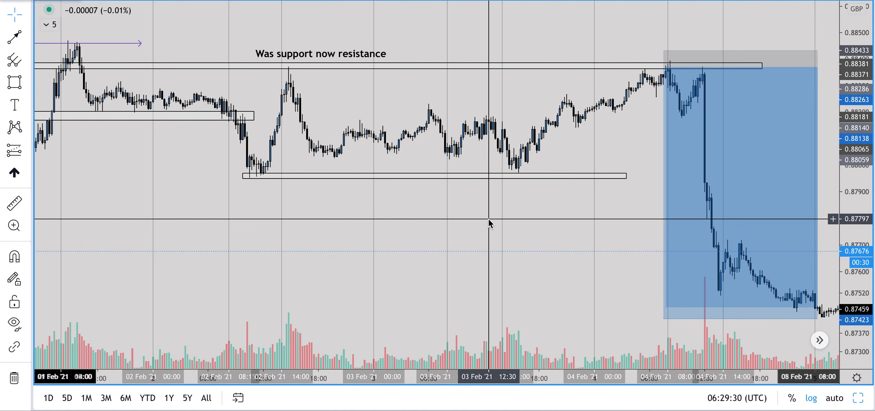
pyautogui.hscroll(-7, 488, 219)
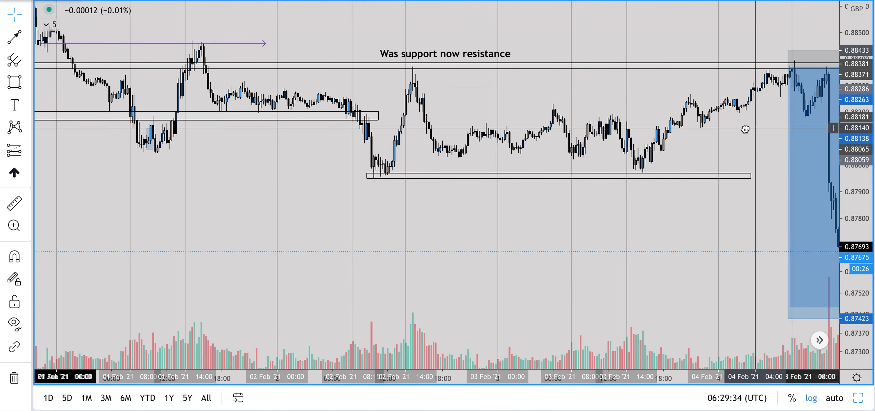
pyautogui.hscroll(9, 752, 128)
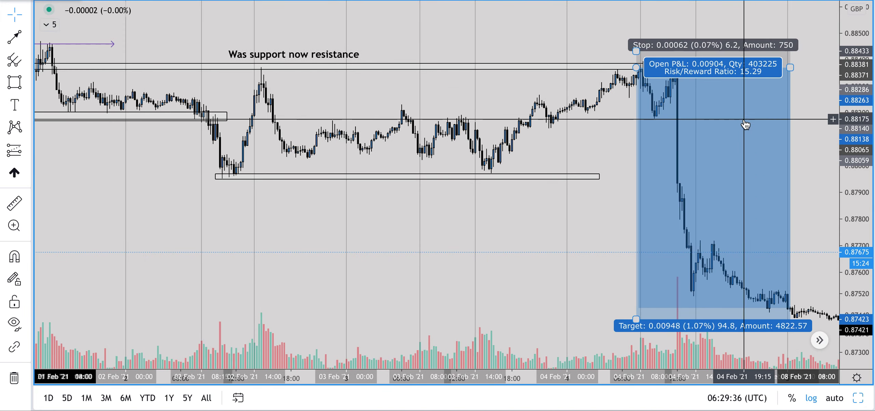
pyautogui.moveTo(856, 192); pyautogui.dragTo(854, 241)
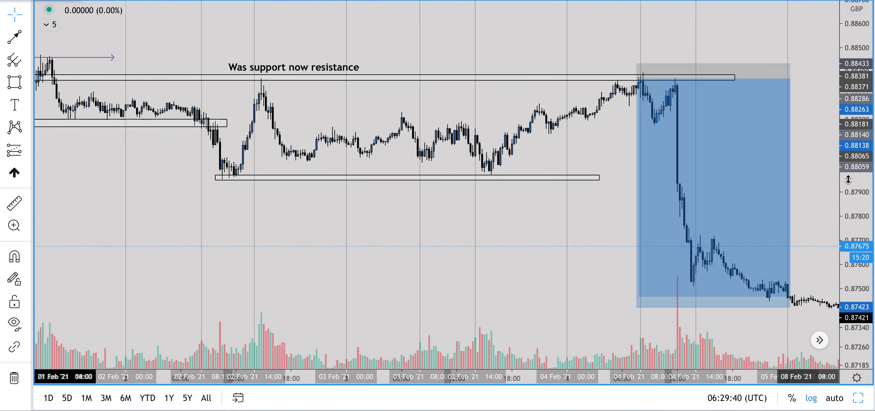
pyautogui.hscroll(15, 603, 215)
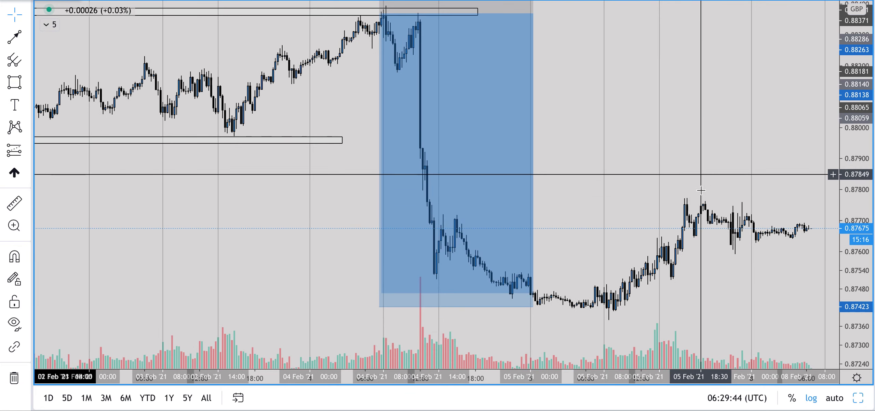
pyautogui.hscroll(2, 761, 224)
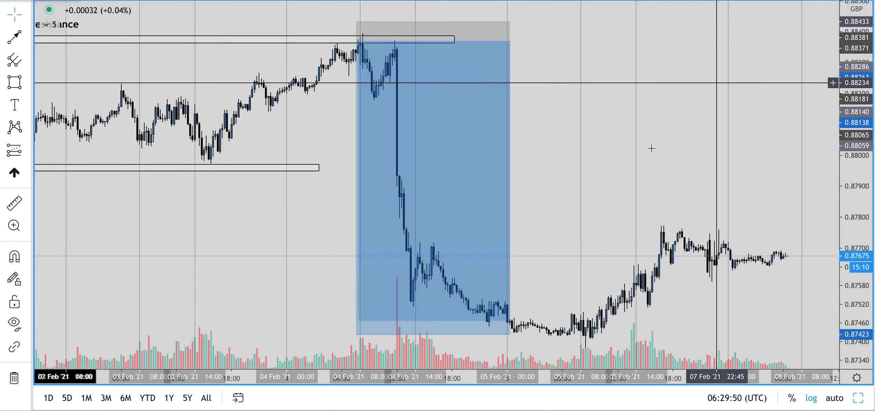
pyautogui.scroll(-4, 566, 380)
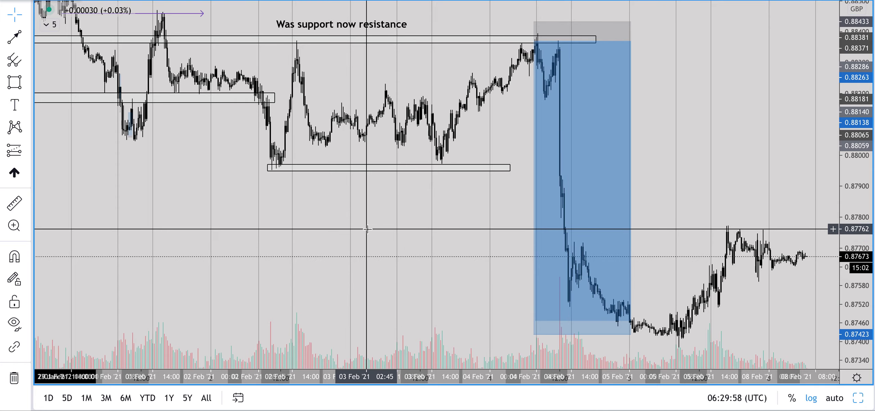
# Step: Examine the earlier support and resistance rectangles and purple arrow lines from the HH rectangle through the 2 February retest
pyautogui.moveTo(370, 230); pyautogui.dragTo(468, 232)
pyautogui.moveTo(755, 140); pyautogui.dragTo(852, 258)
pyautogui.moveTo(650, 372); pyautogui.dragTo(586, 373)
pyautogui.moveTo(486, 243); pyautogui.dragTo(672, 243)
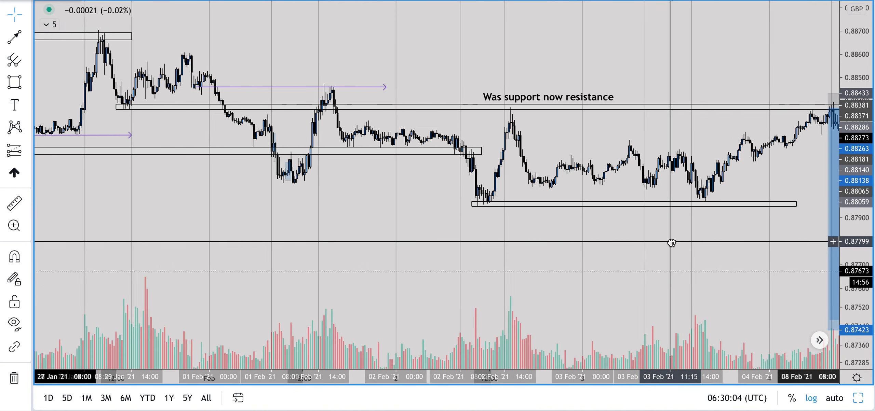
pyautogui.moveTo(654, 380); pyautogui.dragTo(707, 382)
pyautogui.moveTo(369, 224); pyautogui.dragTo(430, 245)
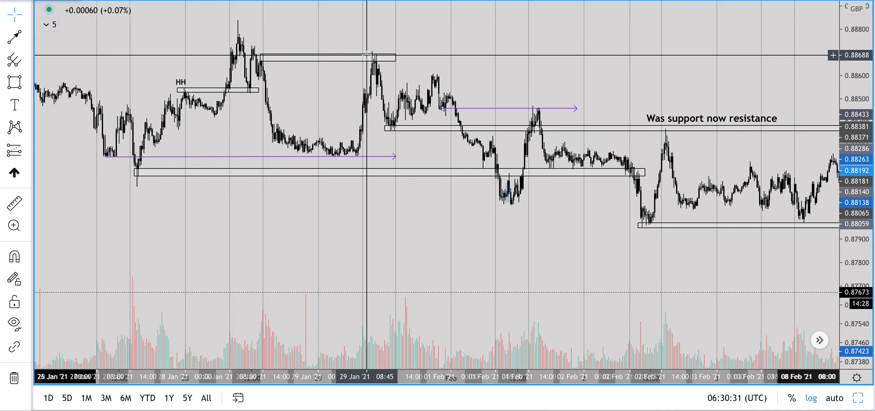
pyautogui.moveTo(411, 153); pyautogui.dragTo(430, 187)
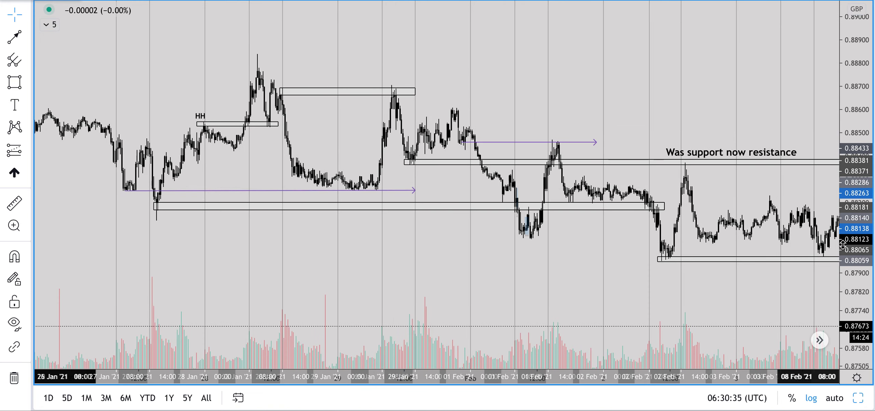
pyautogui.moveTo(860, 242); pyautogui.dragTo(860, 190)
pyautogui.moveTo(574, 379); pyautogui.dragTo(546, 381)
pyautogui.moveTo(464, 306); pyautogui.dragTo(506, 302)
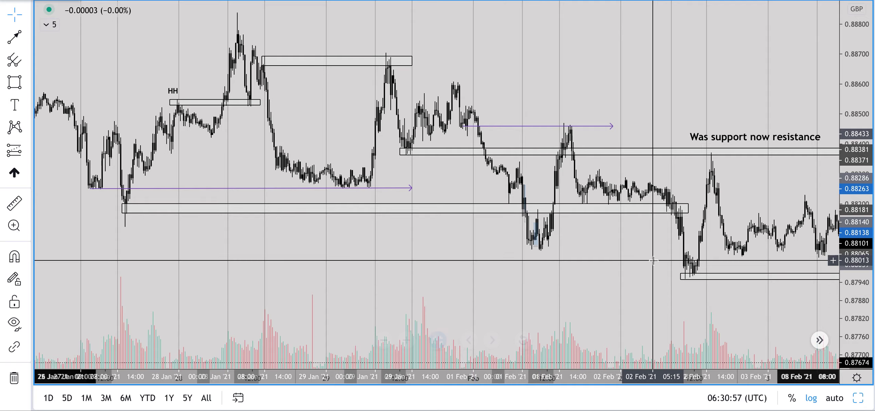
# Step: Review the sequence of zones again, from the 4 February short position back to the late-January HH rectangle
pyautogui.moveTo(646, 260); pyautogui.dragTo(274, 261)
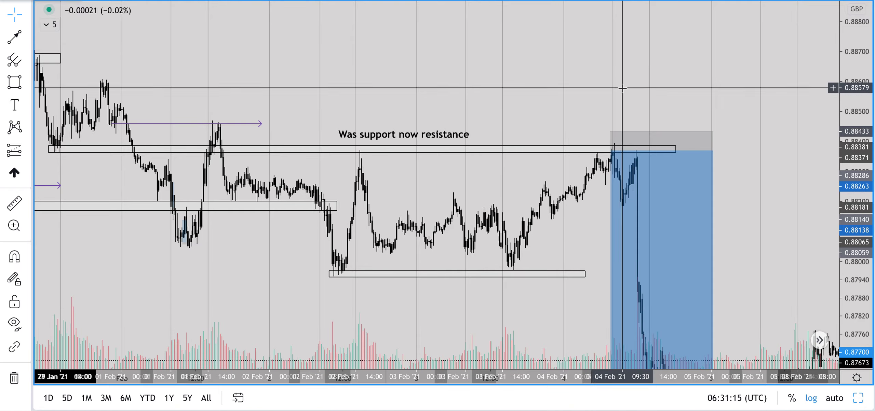
pyautogui.moveTo(549, 104); pyautogui.dragTo(703, 91)
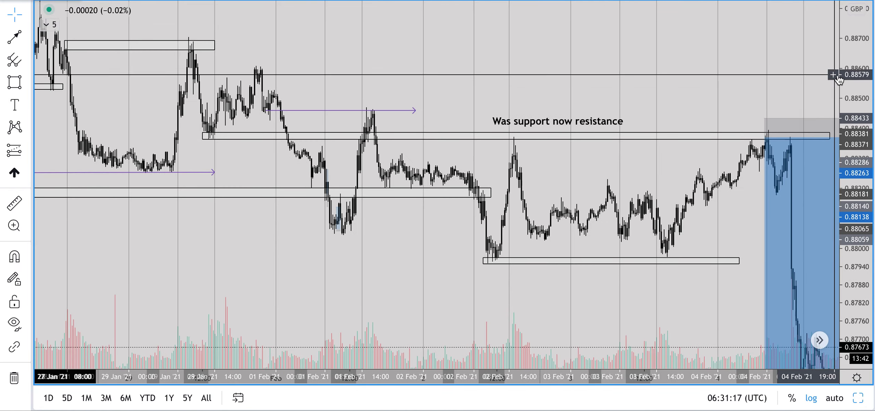
pyautogui.moveTo(863, 79); pyautogui.dragTo(860, 153)
pyautogui.moveTo(532, 283); pyautogui.dragTo(399, 241)
pyautogui.hscroll(-10, 416, 294)
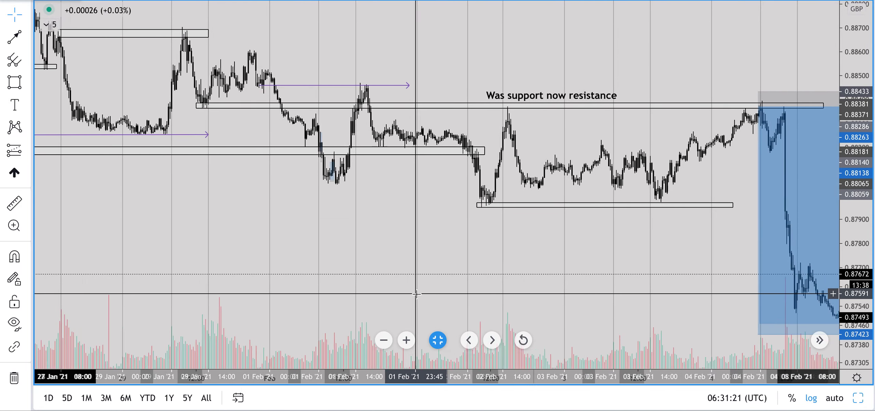
pyautogui.hscroll(-4, 414, 290)
pyautogui.moveTo(343, 234); pyautogui.dragTo(372, 293)
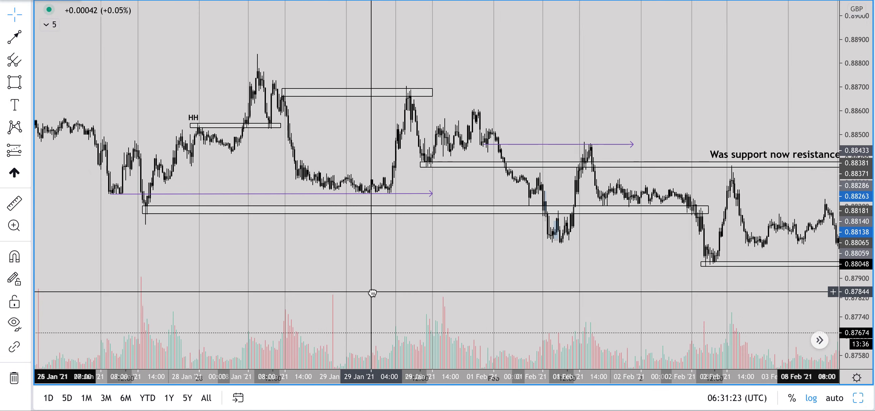
pyautogui.moveTo(862, 259); pyautogui.dragTo(857, 173)
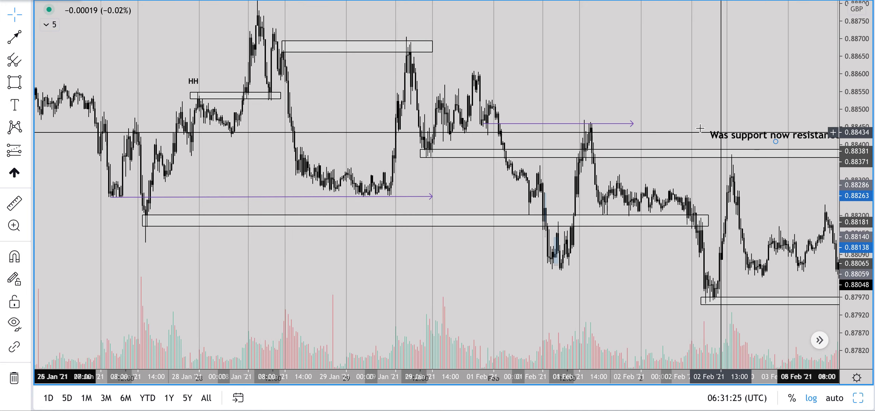
pyautogui.moveTo(665, 104); pyautogui.dragTo(667, 157)
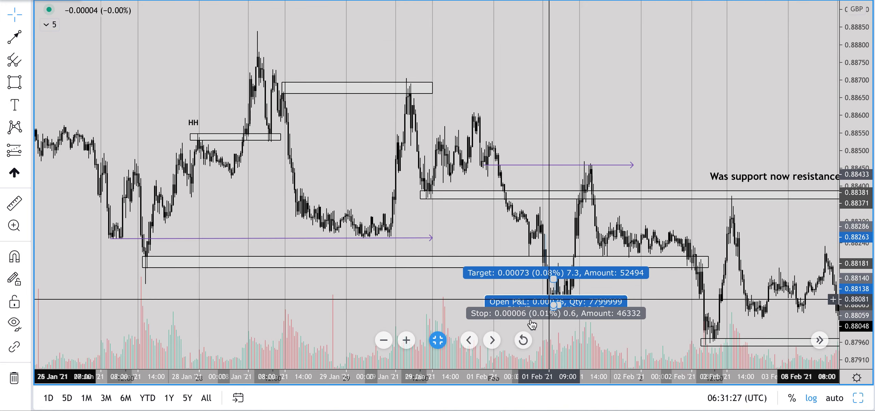
pyautogui.moveTo(480, 384); pyautogui.dragTo(478, 384)
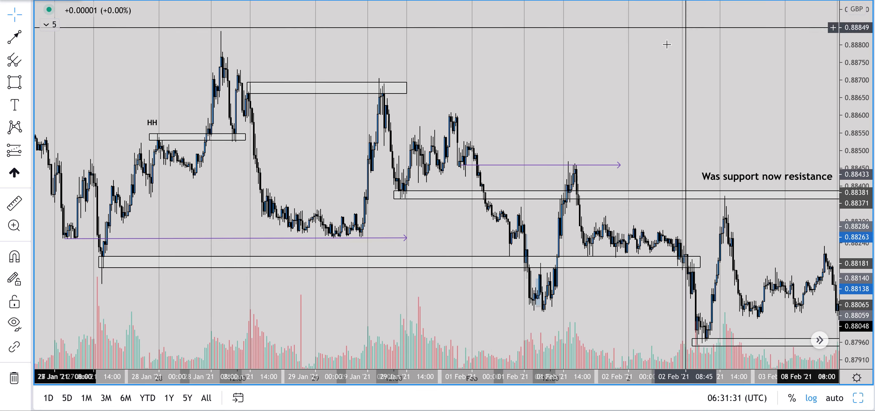